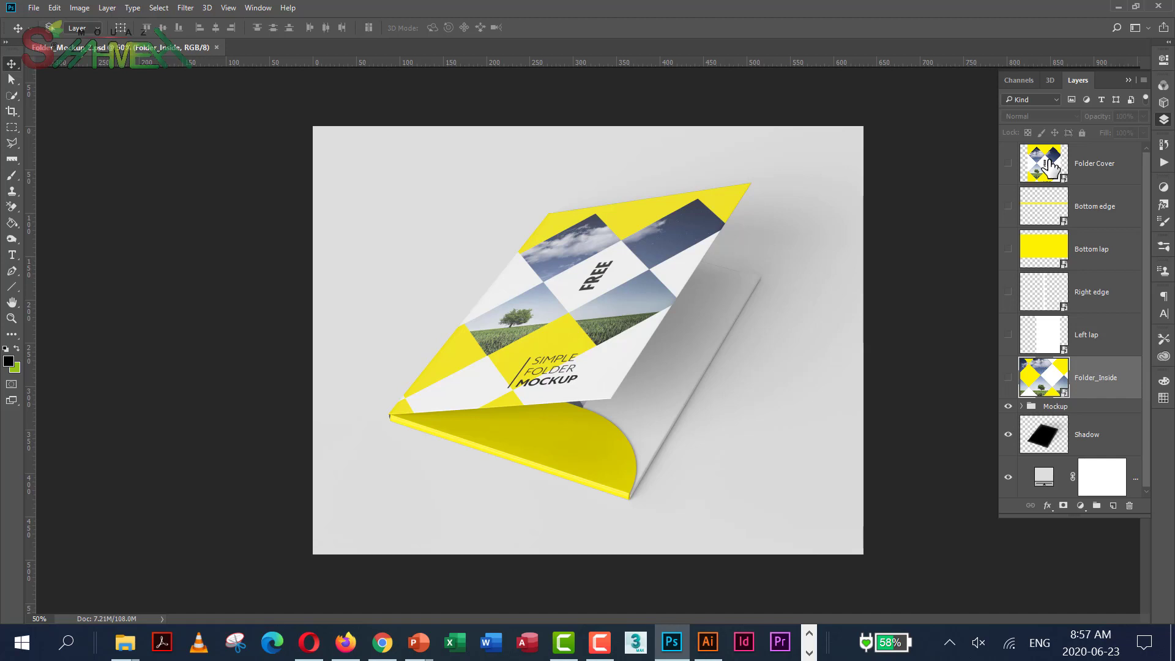
# Select the Folder Cover smart-object layer in the Layers panel.
pyautogui.click(1050, 166)
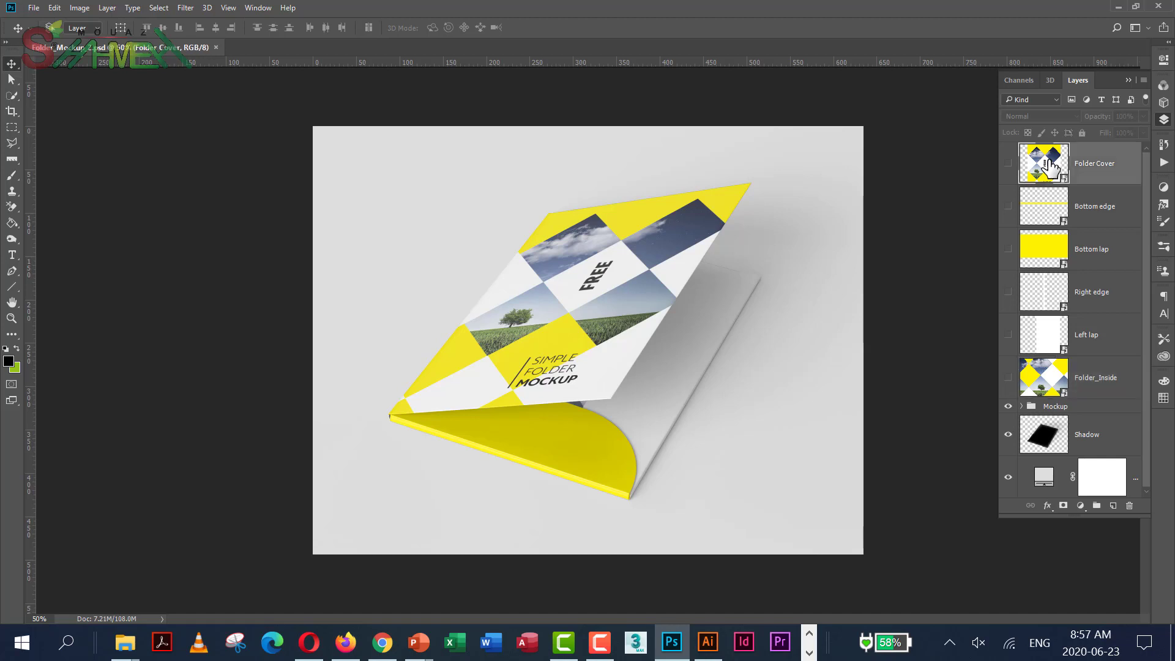
# Open the Folder Cover smart object, hide Layer 3 and add a blank layer with green foreground.
pyautogui.doubleClick(1050, 166)
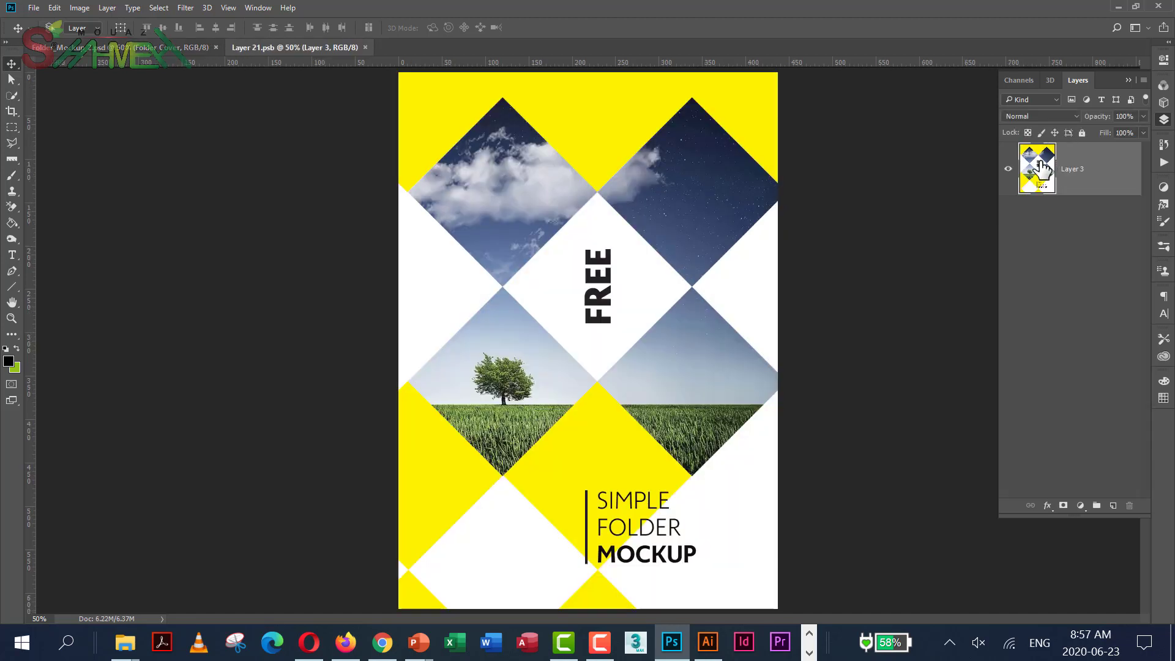
pyautogui.click(1007, 168)
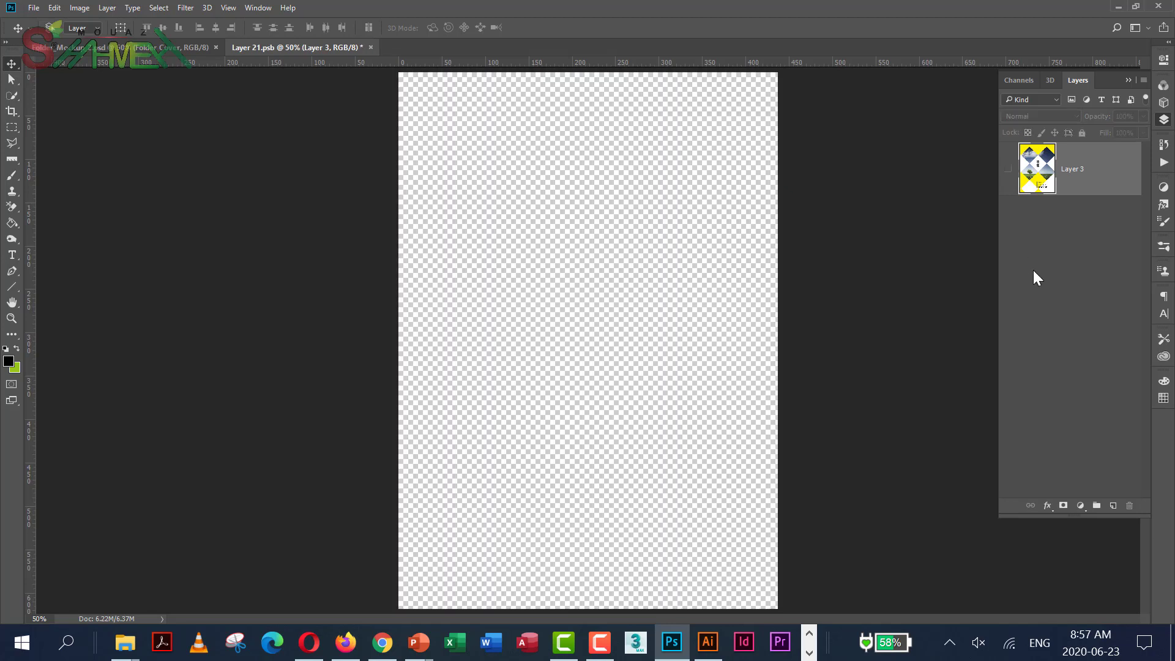
pyautogui.click(1111, 505)
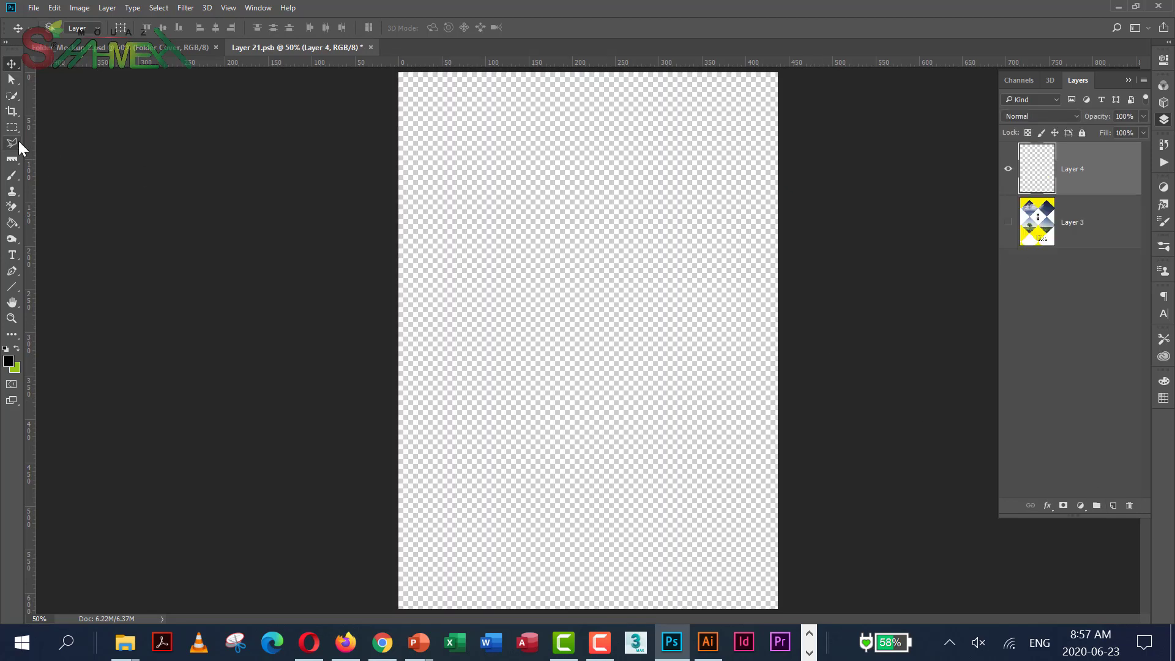
pyautogui.click(17, 350)
pyautogui.press('F7')
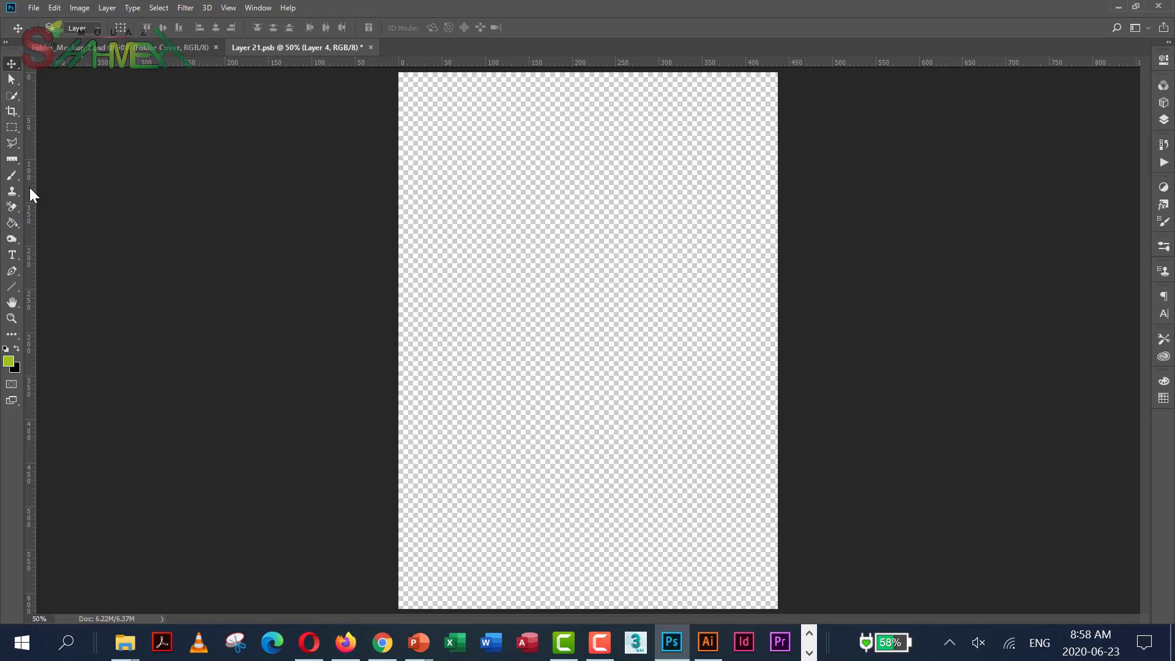
# Fill the new layer with solid lime green and set black as the text colour.
pyautogui.click(12, 222)
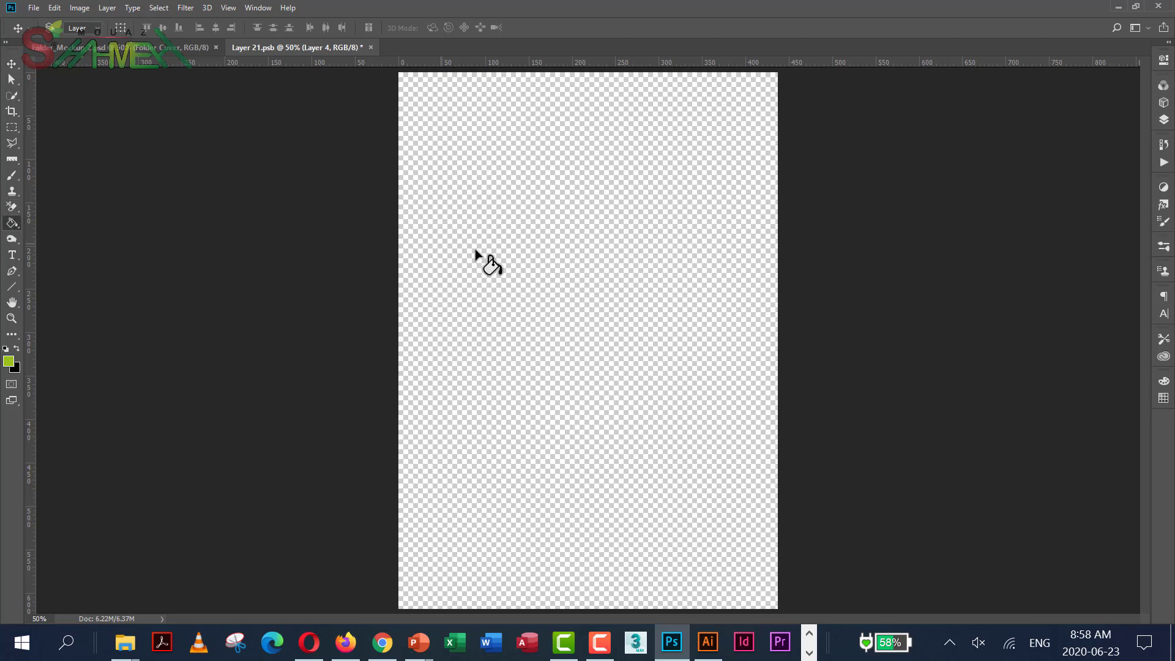
pyautogui.click(752, 262)
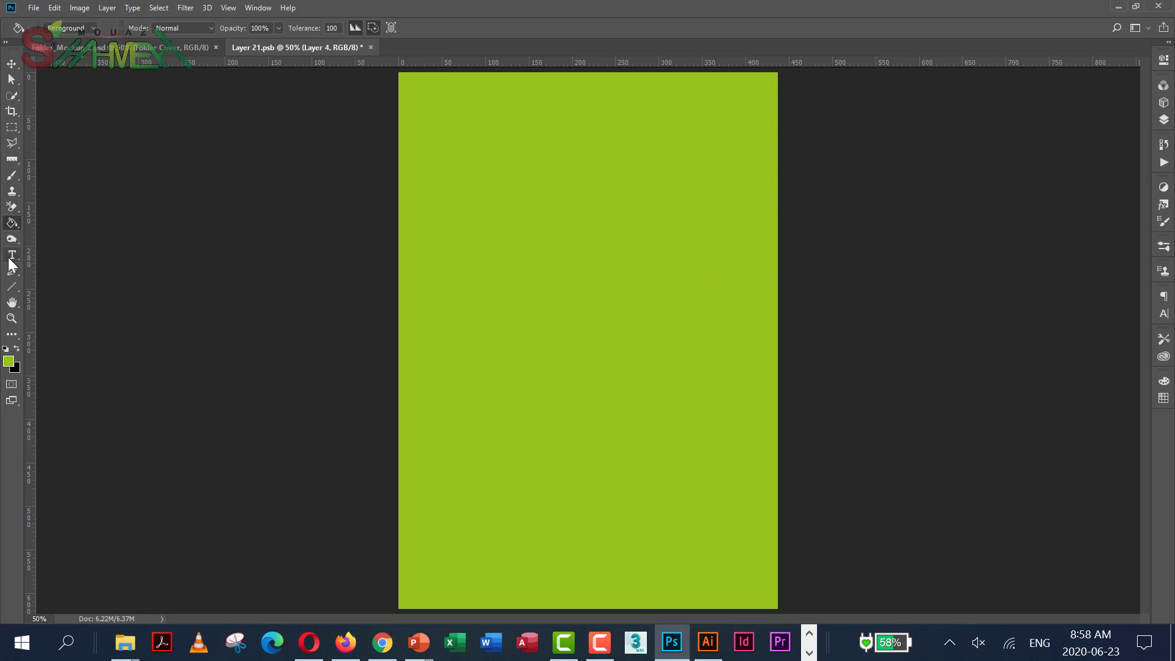
pyautogui.click(11, 258)
pyautogui.click(17, 348)
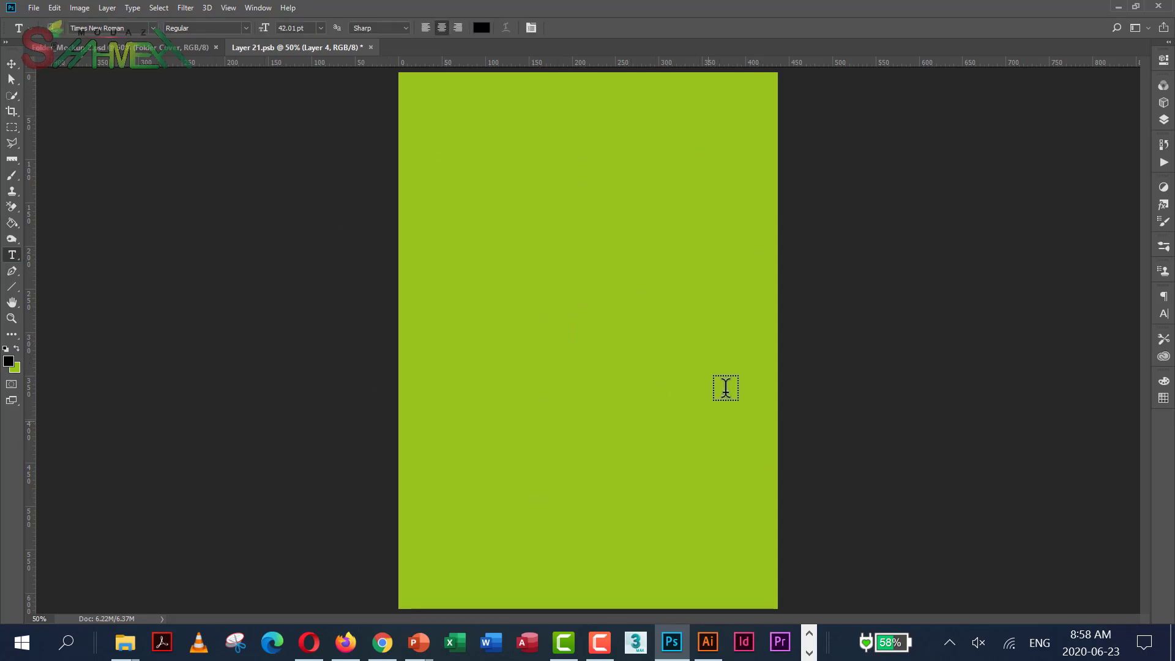
# Type the author's full name near the top of the cover in black at 94 pt.
pyautogui.click(515, 208)
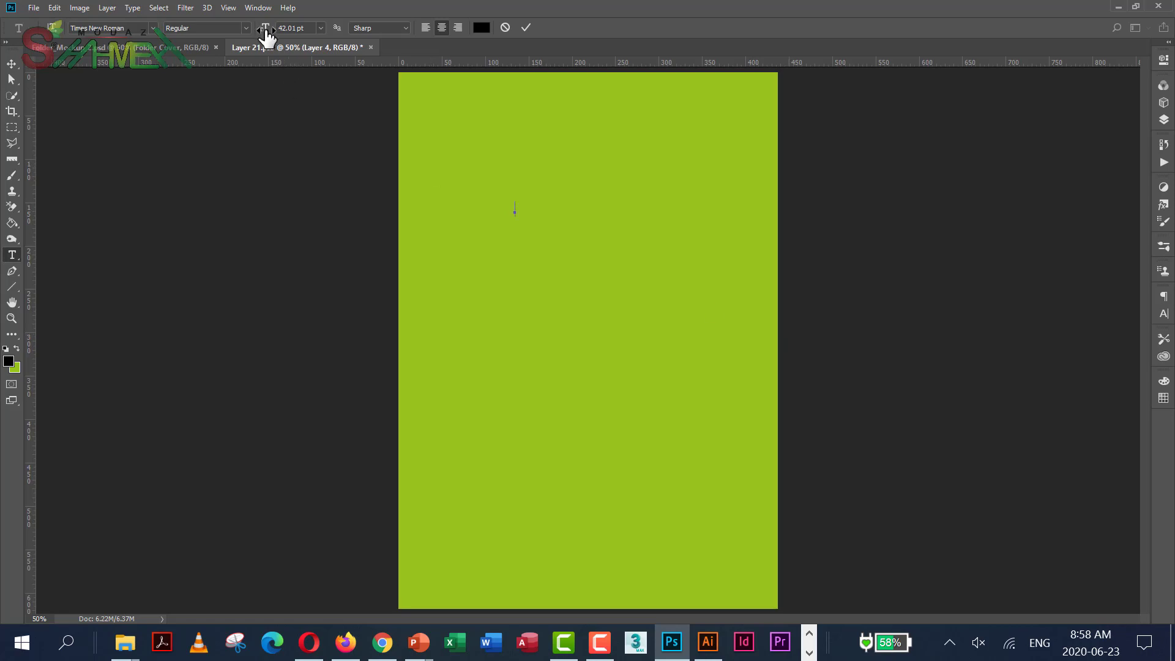
pyautogui.write('Mouaz S')
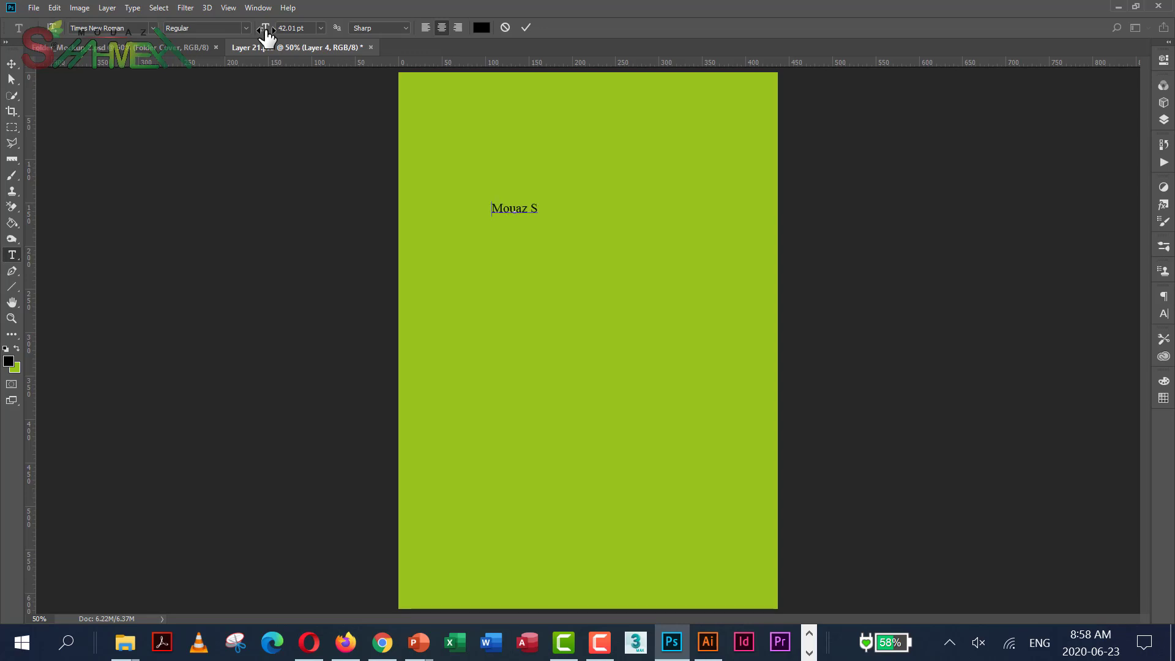
pyautogui.write('hahmeh')
pyautogui.hotkey('ctrl', 'a')
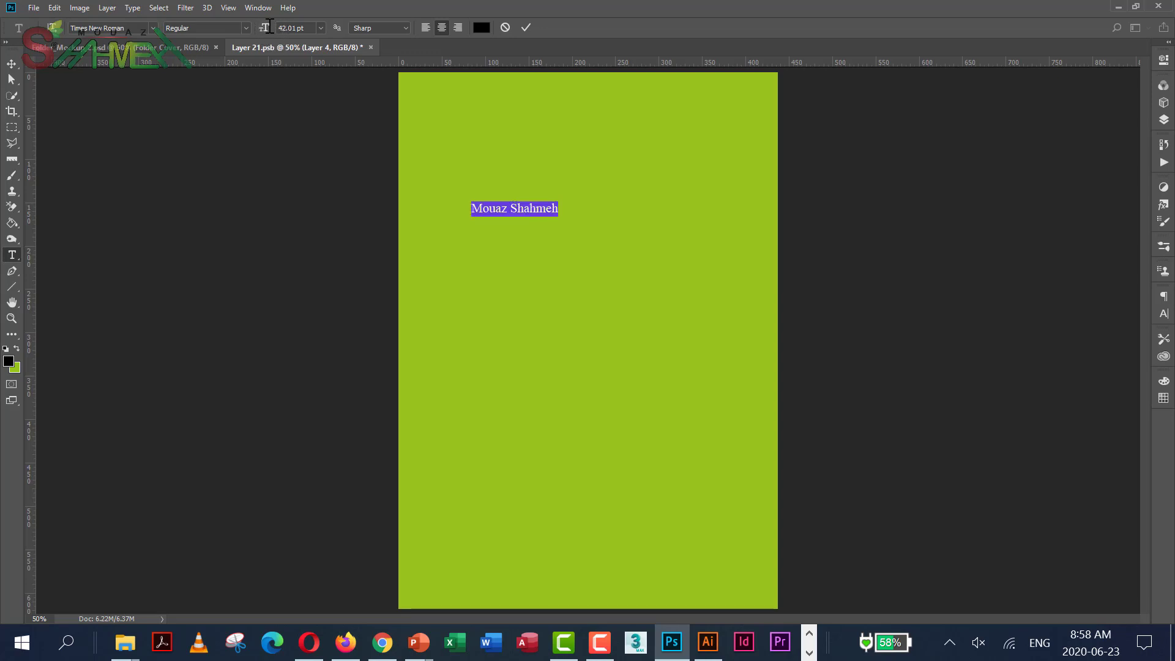
pyautogui.moveTo(263, 32)
pyautogui.mouseDown()
pyautogui.moveTo(292, 33)
pyautogui.moveTo(270, 32)
pyautogui.mouseUp()
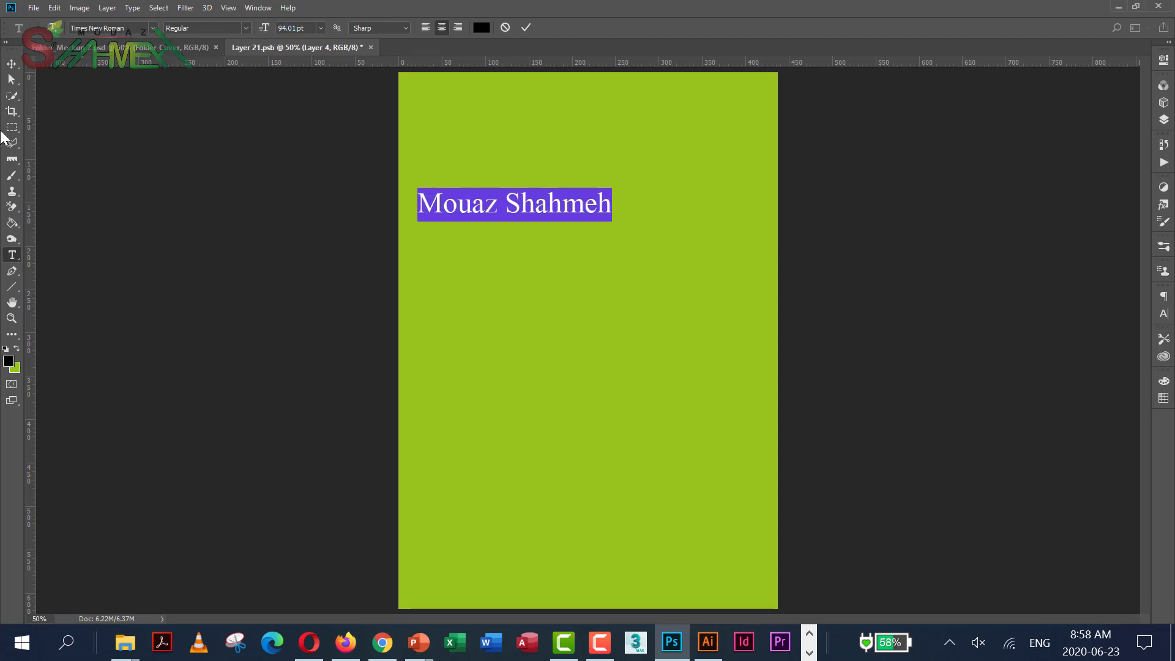
pyautogui.click(21, 67)
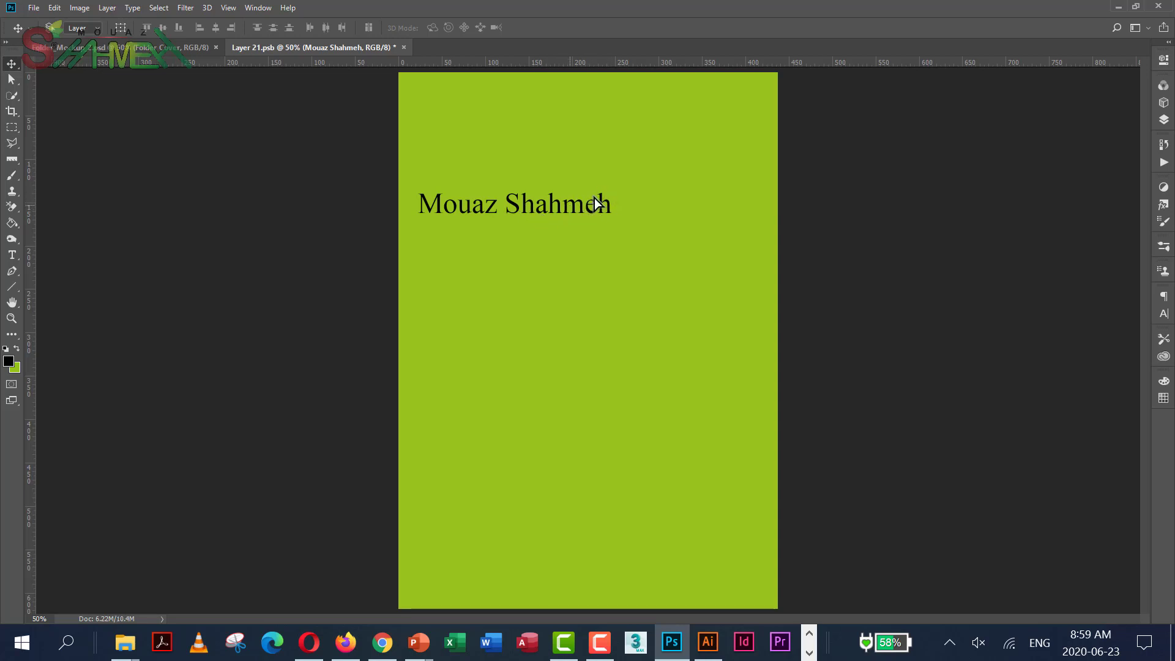
# Centre the name at the top of the cover and place a duplicate lower down.
pyautogui.moveTo(594, 197); pyautogui.dragTo(638, 186)
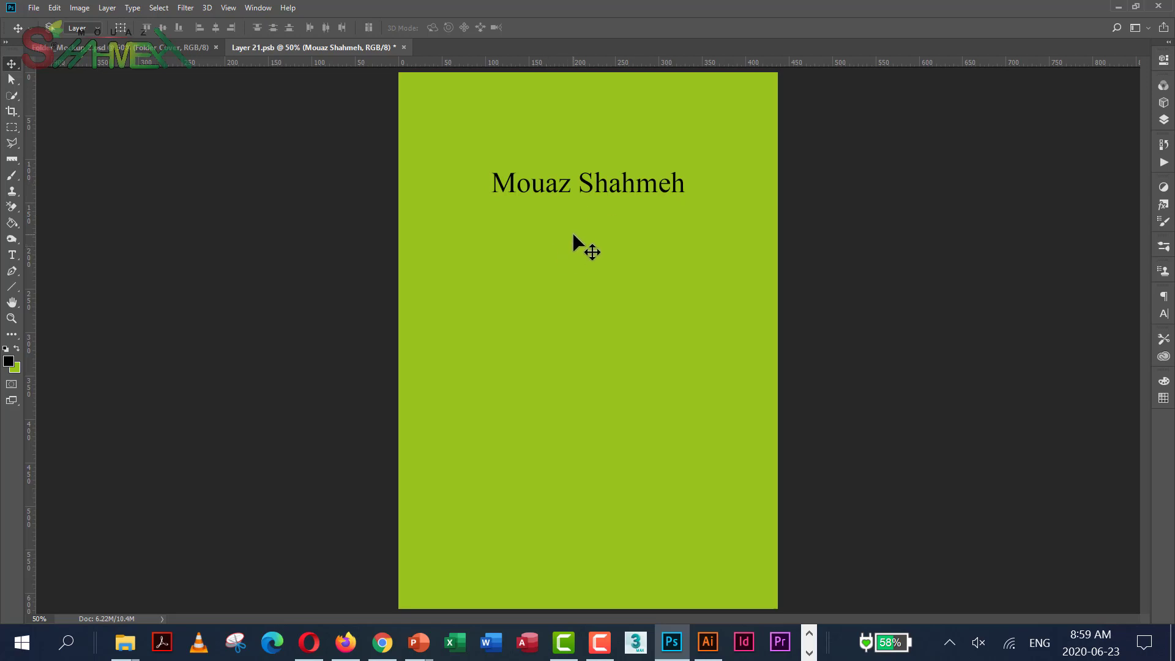
pyautogui.hotkey('ctrl', 'j')
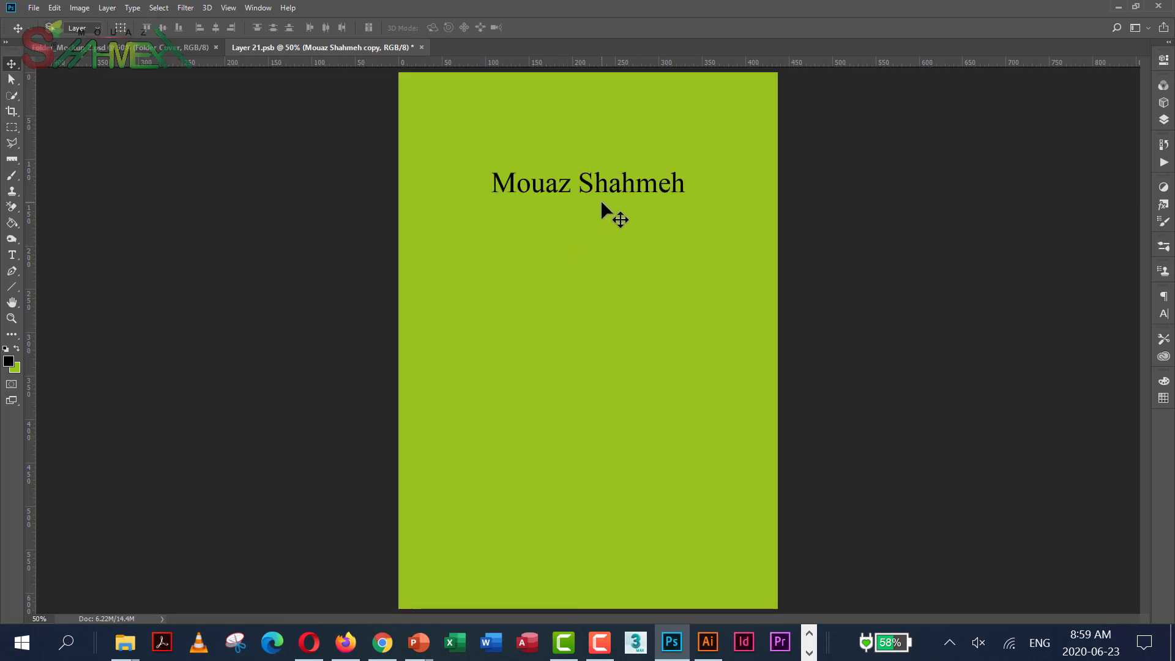
pyautogui.moveTo(617, 414); pyautogui.dragTo(596, 391)
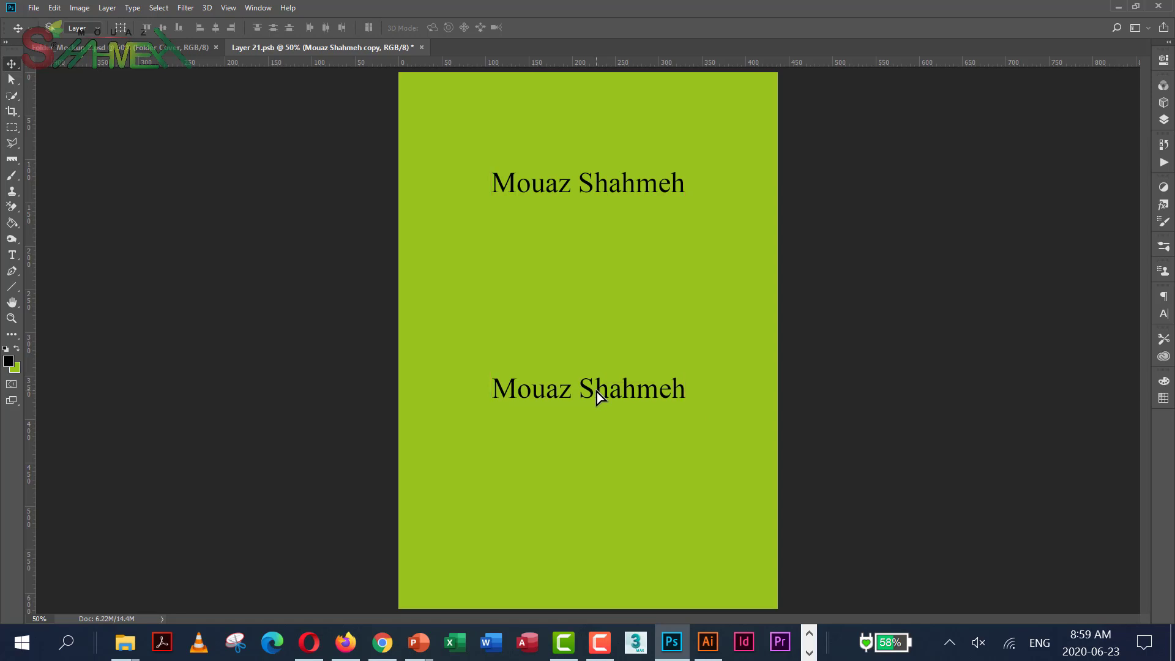
pyautogui.click(1164, 120)
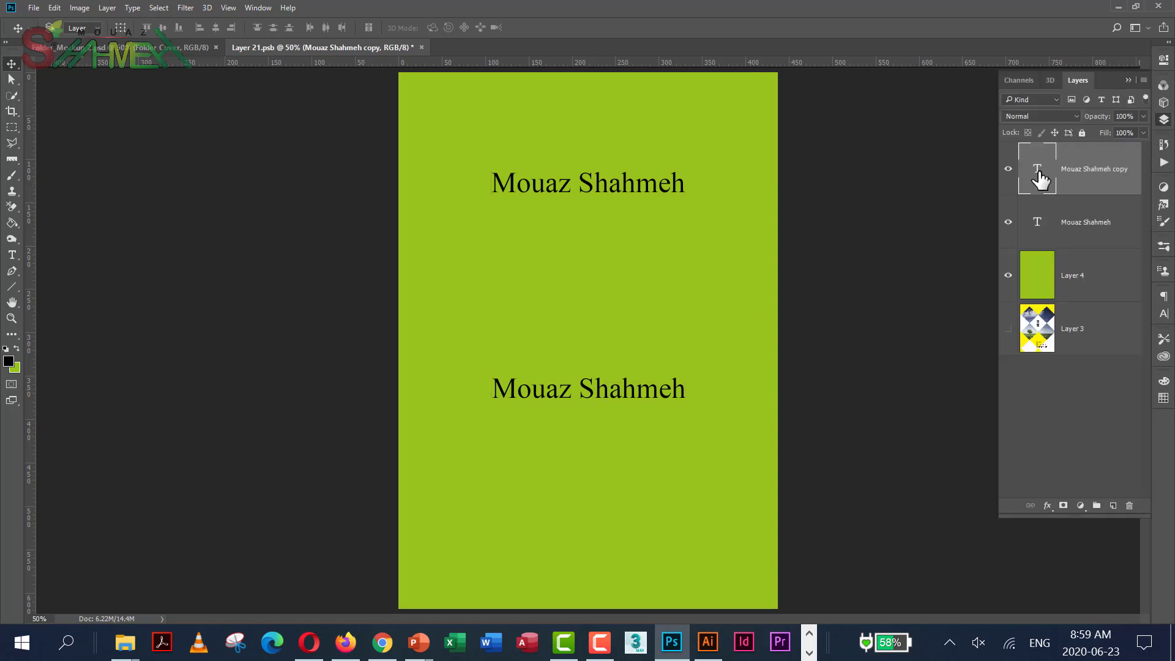
# Replace the lower name copy with the text 'Graphic Design' and commit it.
pyautogui.press('t')
pyautogui.doubleClick(601, 403)
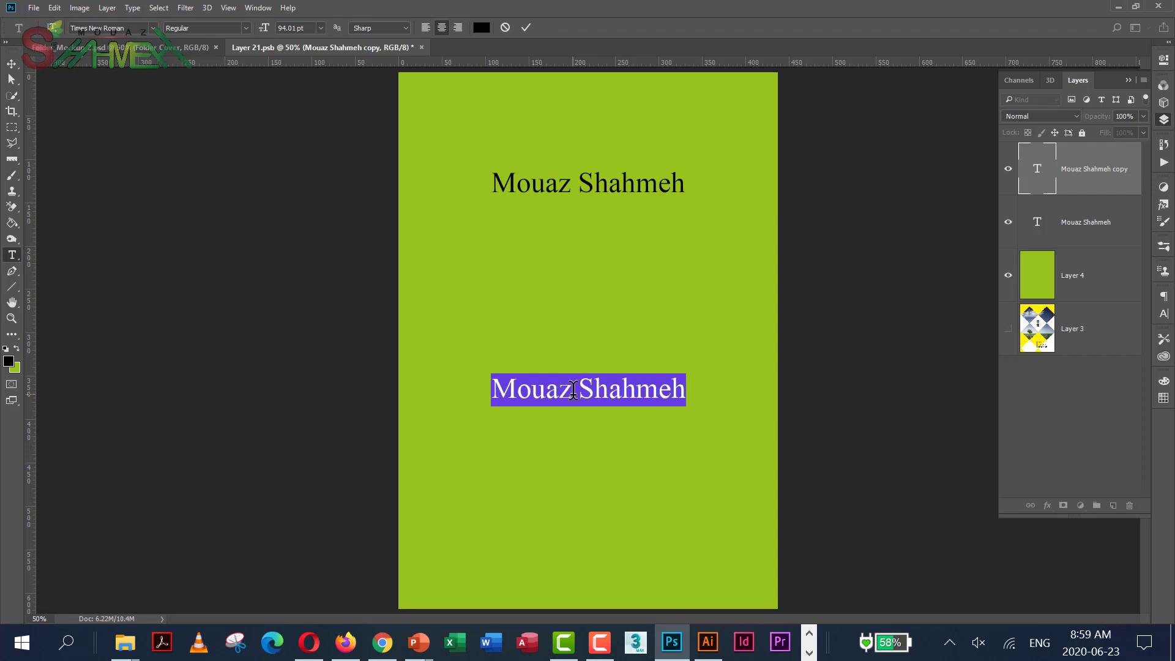
pyautogui.write('Grahi')
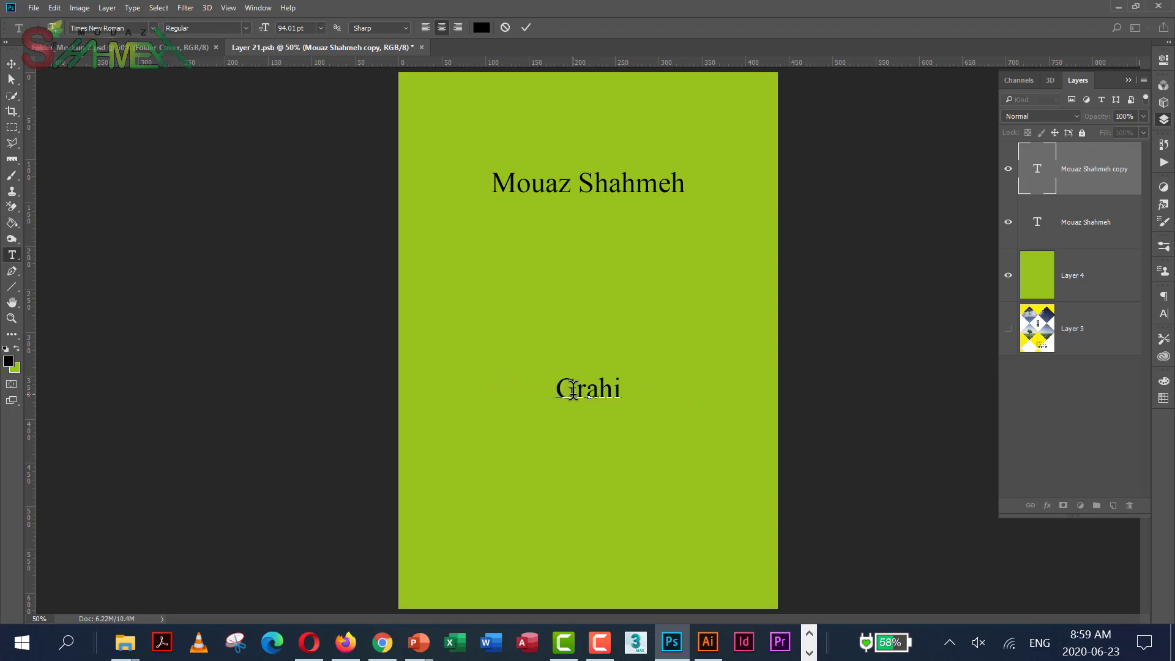
pyautogui.write('c')
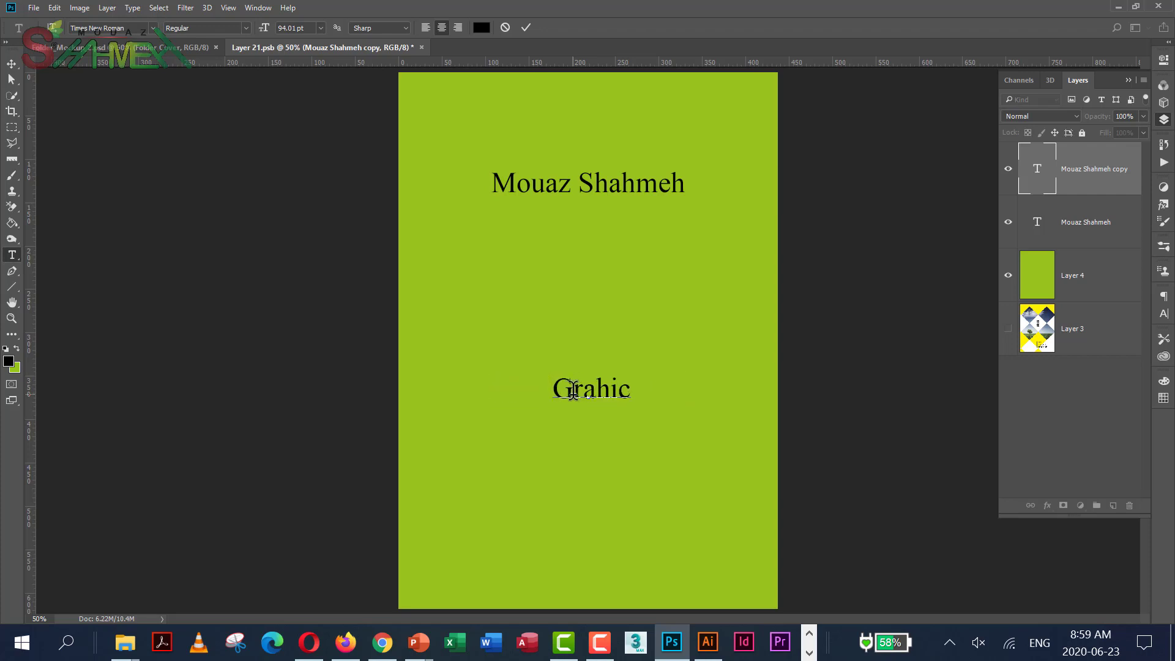
pyautogui.press('Home')
pyautogui.press('Right')
pyautogui.press('Right')
pyautogui.press('Right')
pyautogui.press('Right')
pyautogui.press('Delete')
pyautogui.press('Delete')
pyautogui.press('BackSpace')
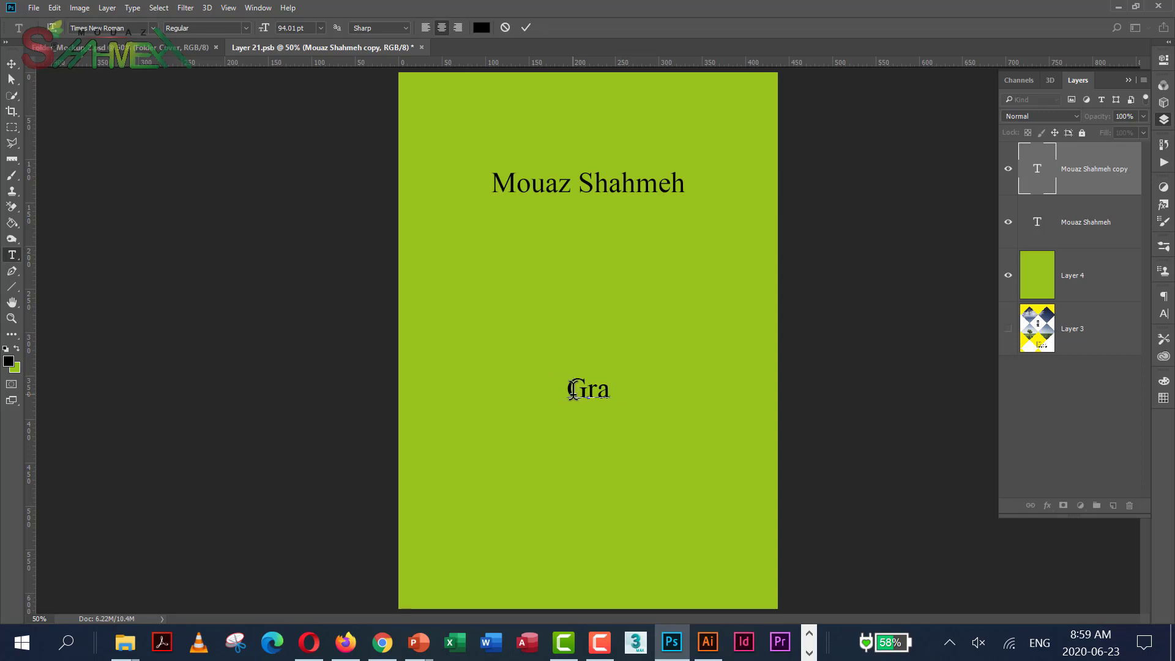
pyautogui.write('phic')
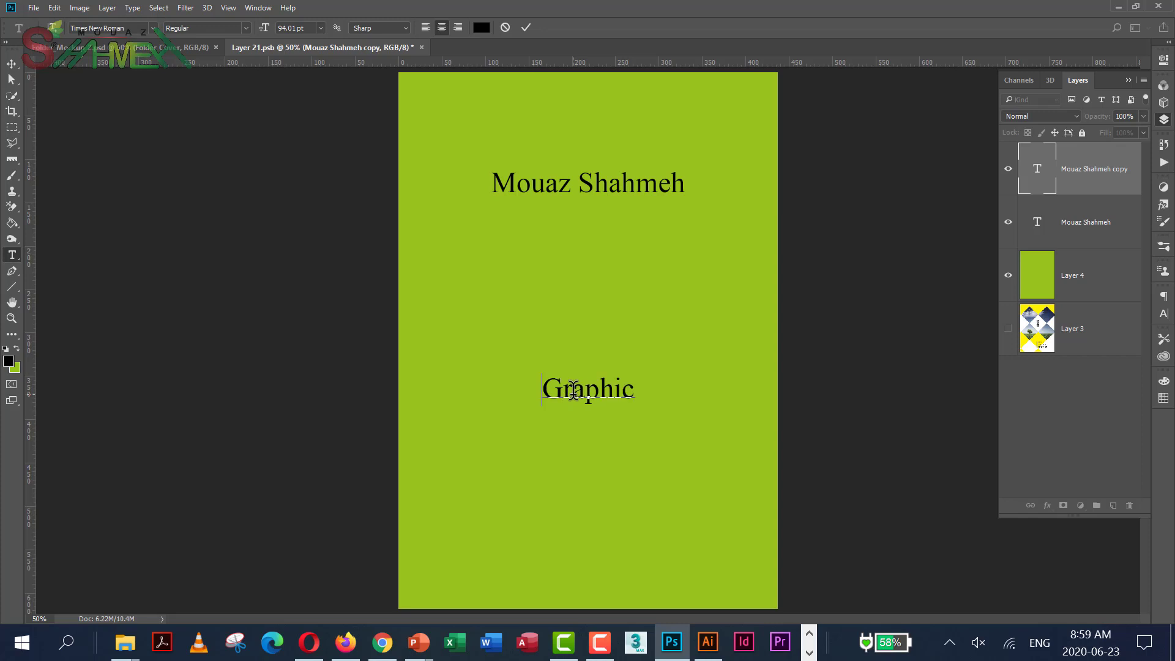
pyautogui.write(' Desif')
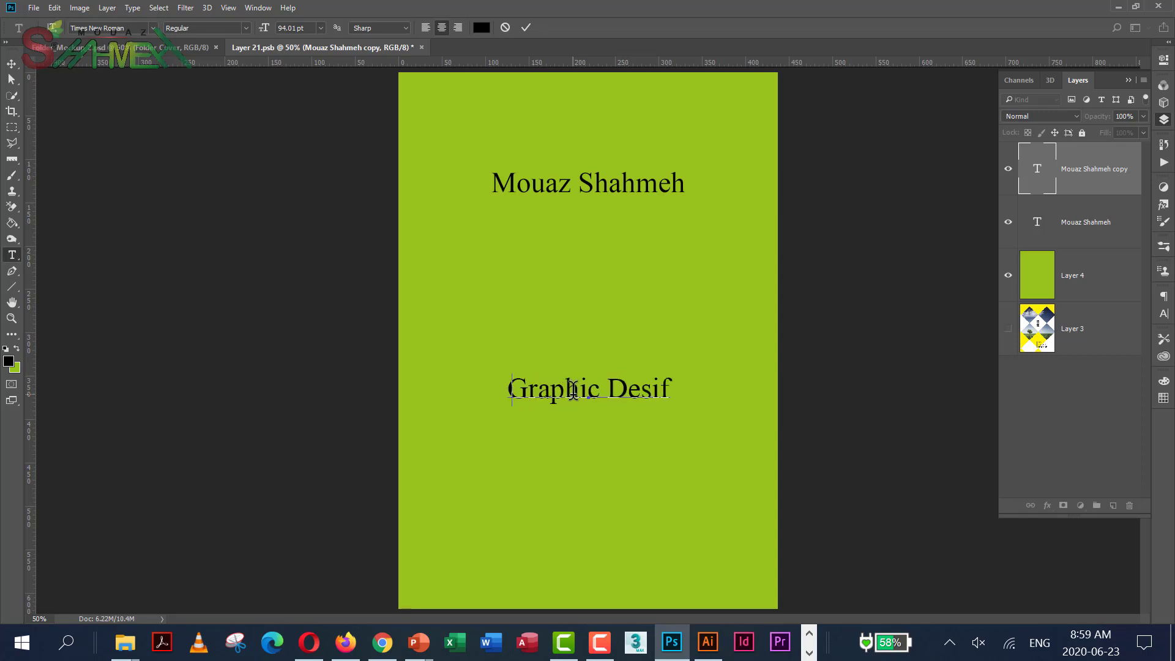
pyautogui.press('BackSpace')
pyautogui.write('gn')
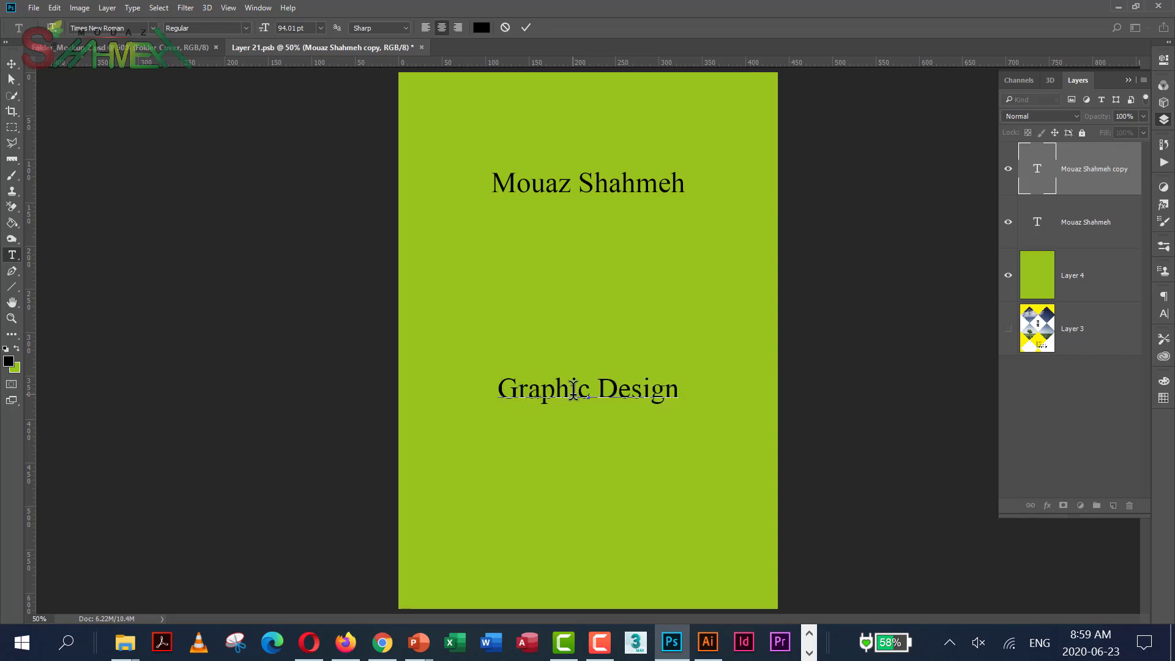
pyautogui.press('Home')
pyautogui.click(12, 63)
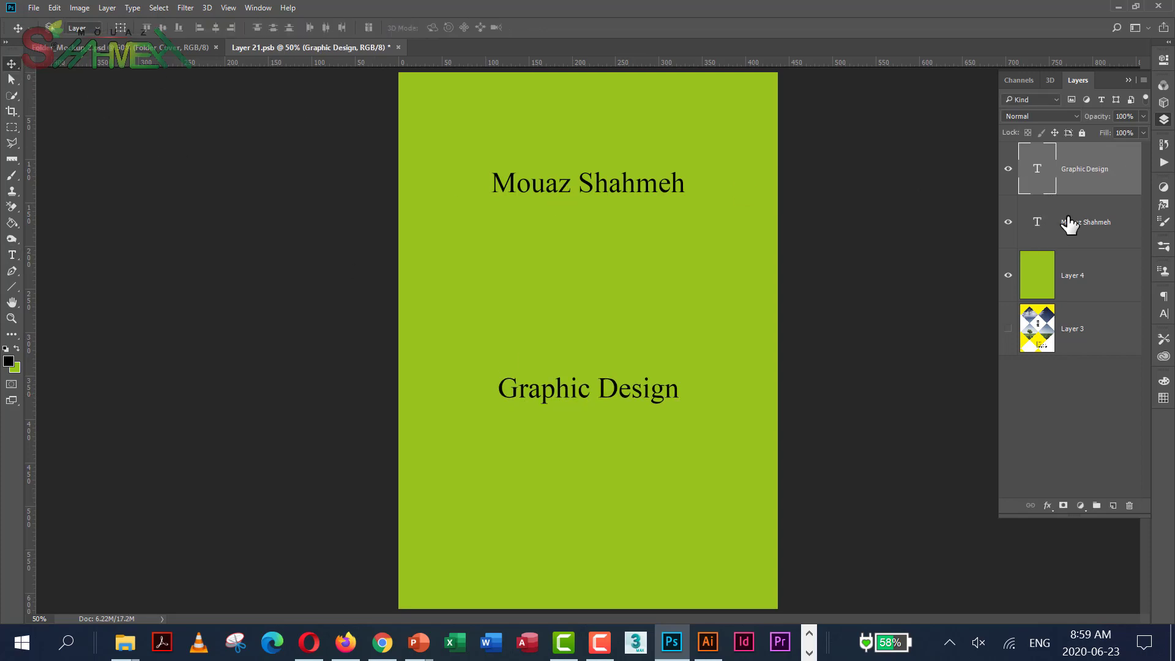
# Recolour the upper name text lime green to match the background.
pyautogui.click(1038, 226)
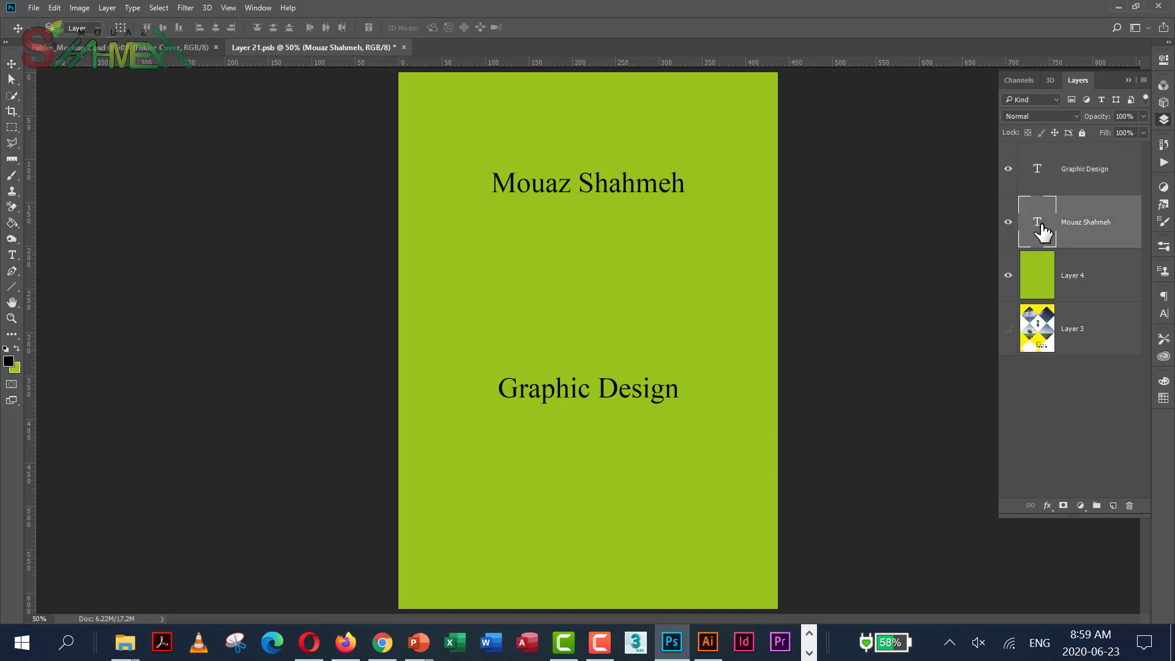
pyautogui.doubleClick(1039, 226)
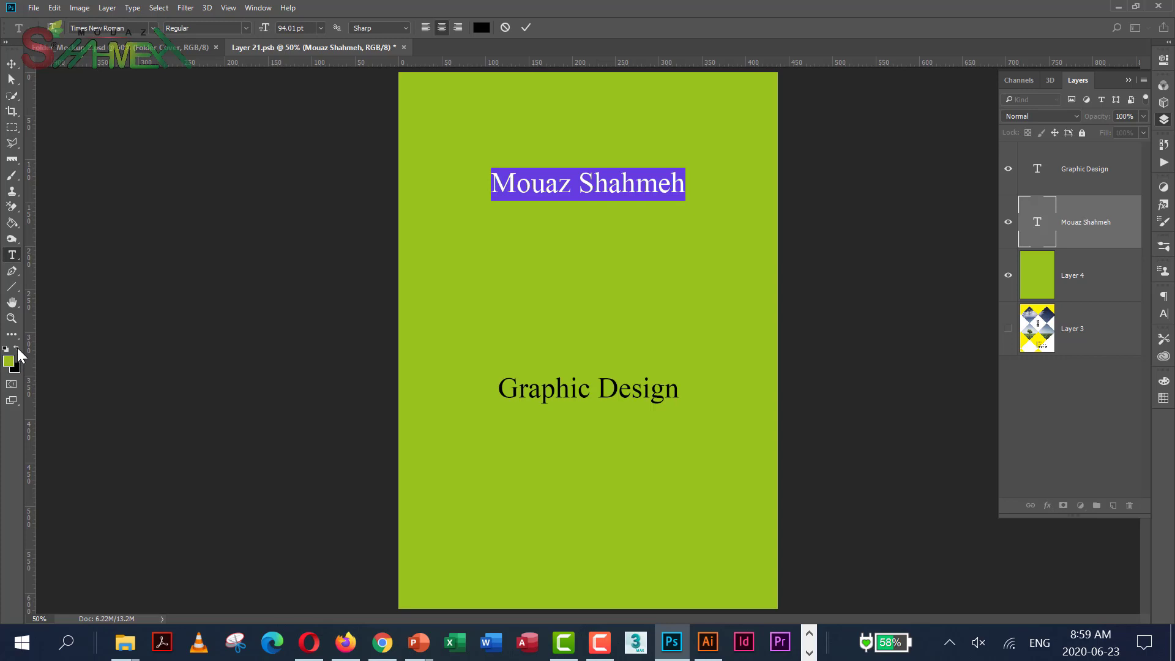
pyautogui.hotkey('alt', 'BackSpace')
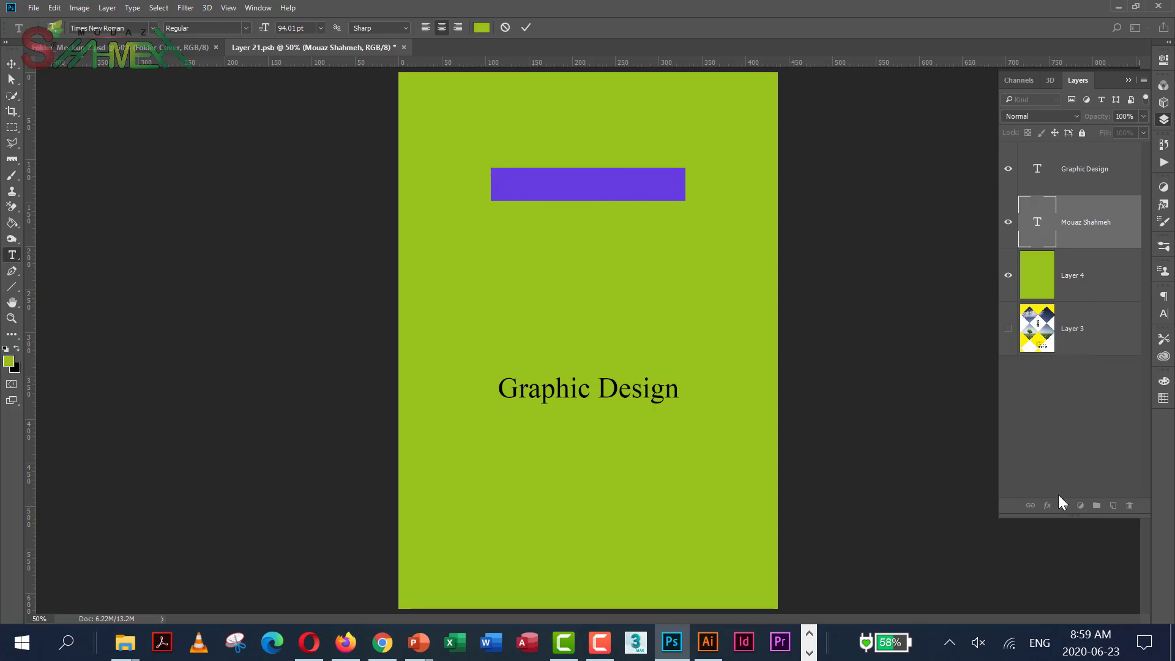
pyautogui.hotkey('ctrl', 'Return')
# Select the author-name text layer and bring up its layer effects list.
pyautogui.click(1049, 497)
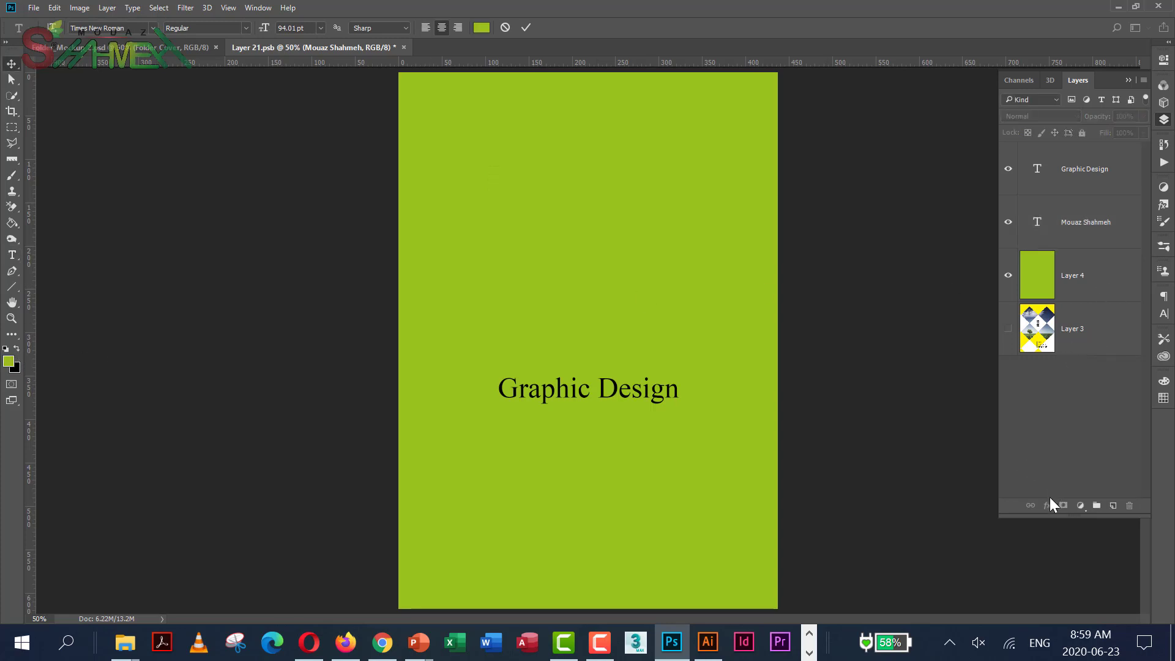
pyautogui.press('v')
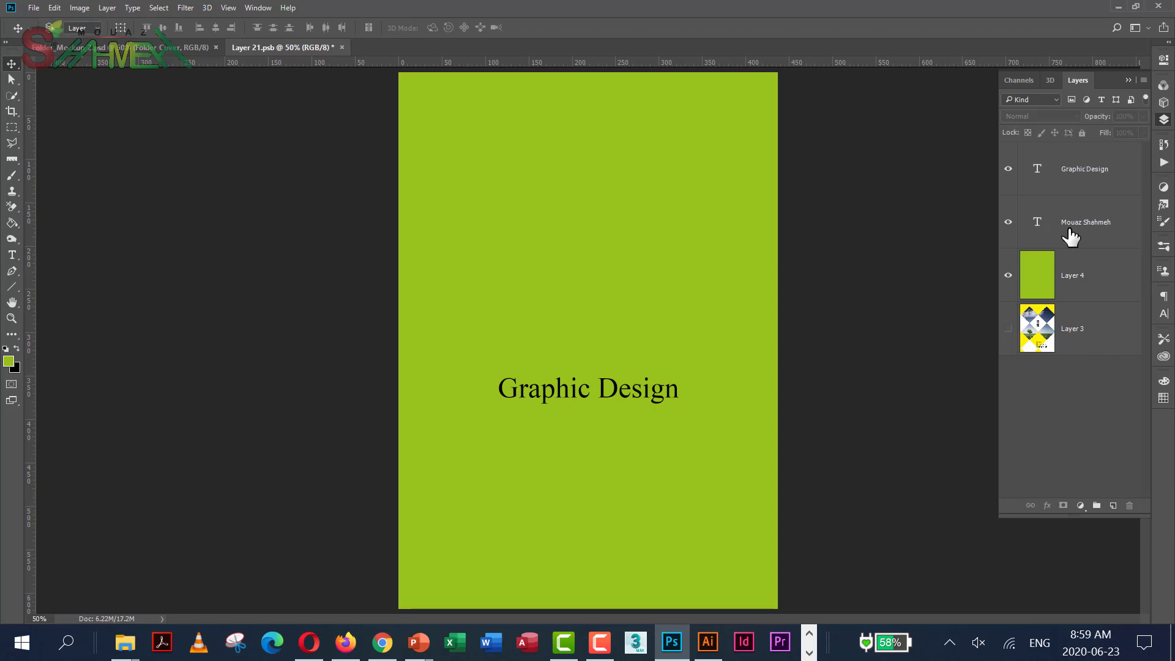
pyautogui.hotkey('ctrl', 'z')
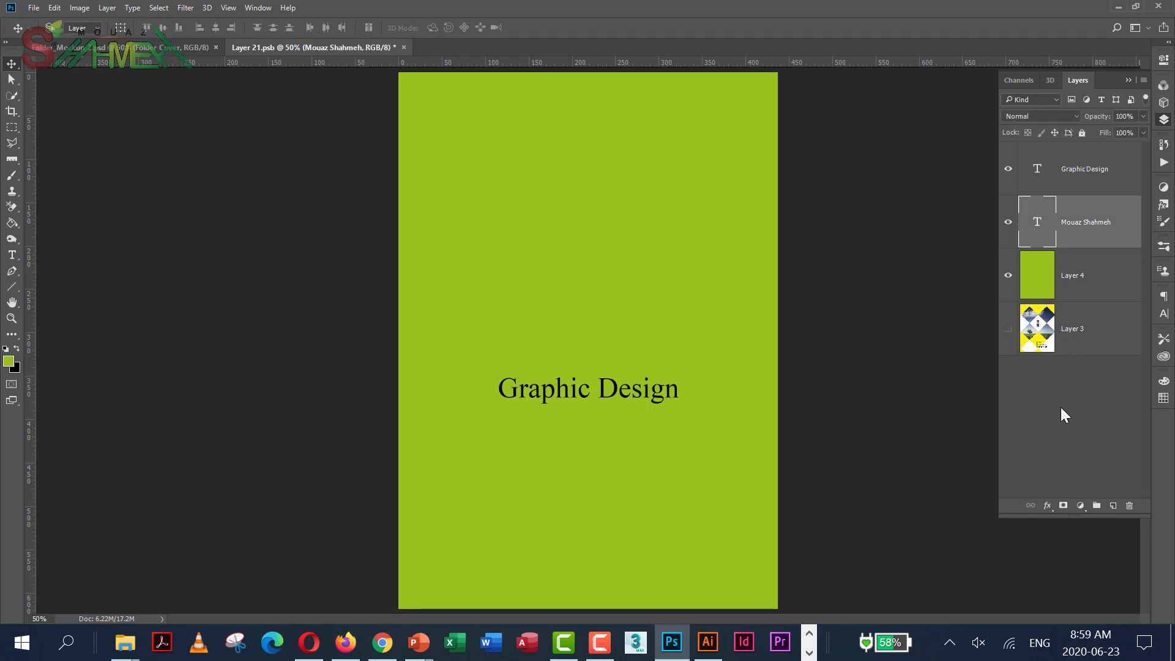
pyautogui.click(1048, 507)
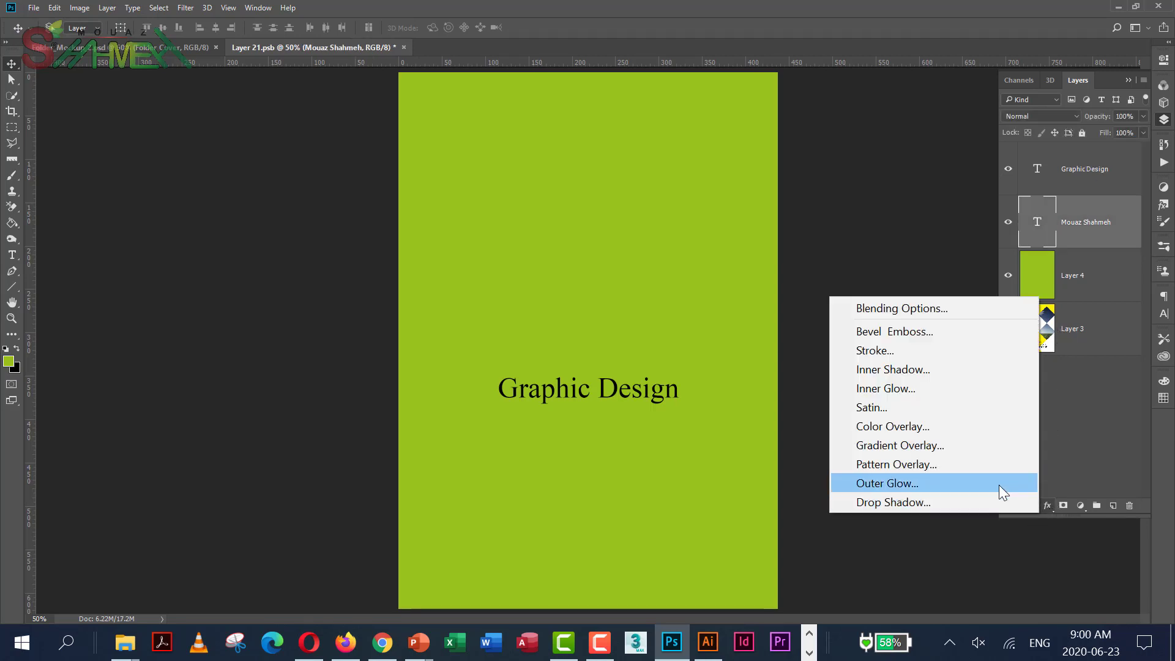
# Add a 1 px black outside stroke to the name text and close the cover document.
pyautogui.click(895, 349)
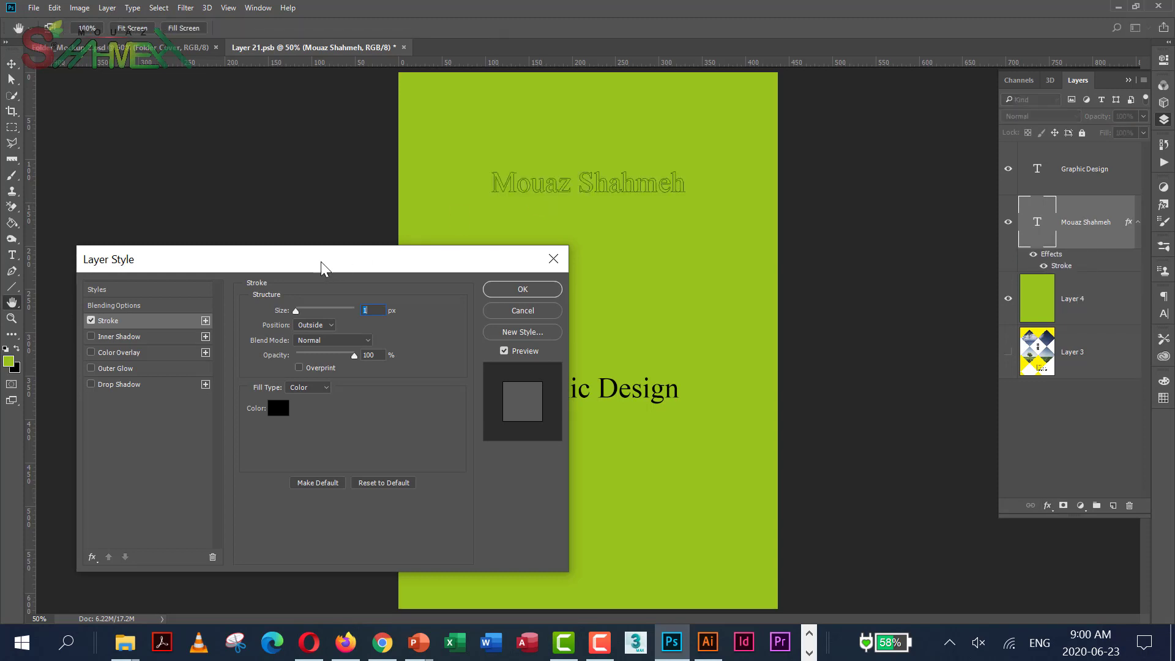
pyautogui.click(508, 292)
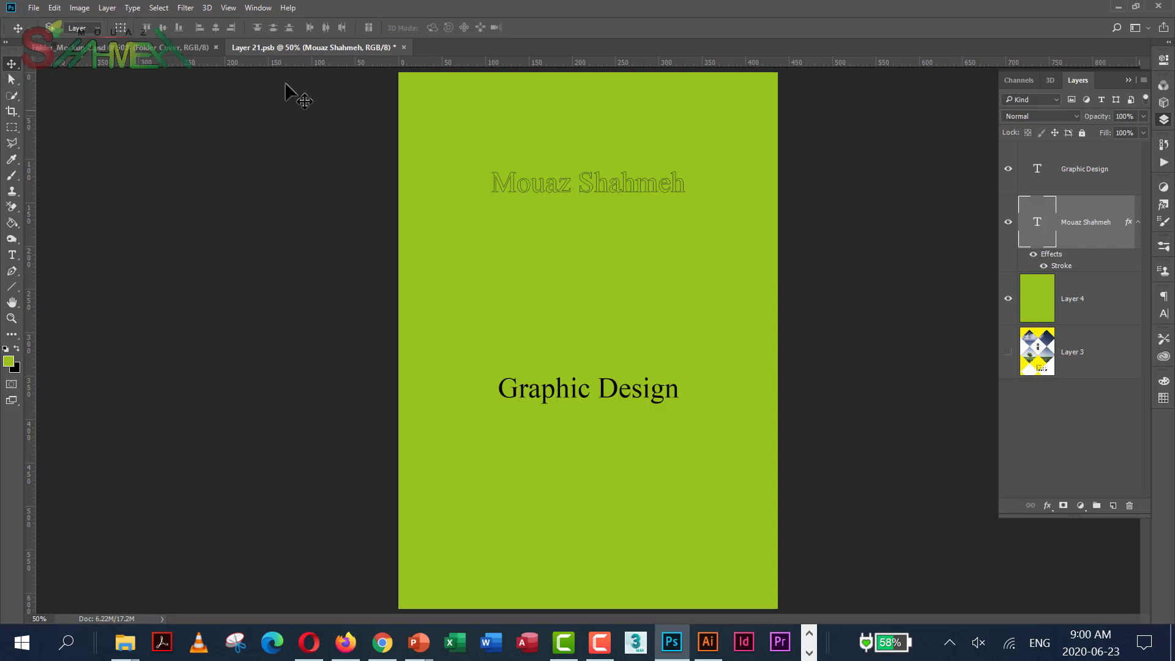
pyautogui.click(404, 48)
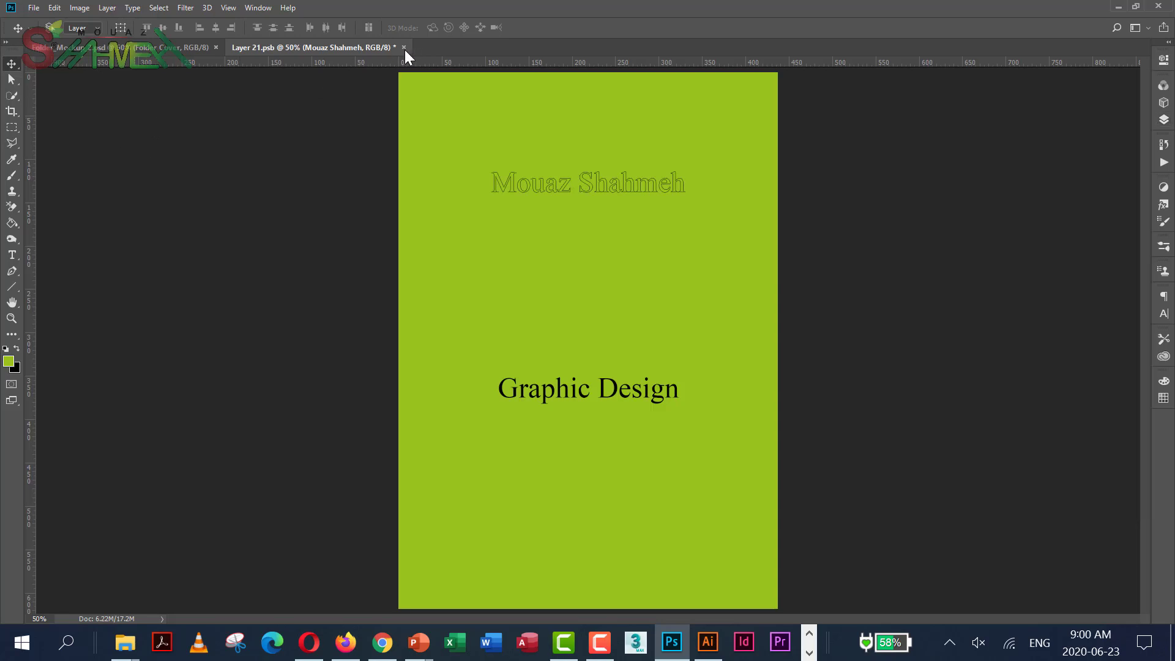
# Save changes to Layer 21.psb and switch to the Illustrator envelope document.
pyautogui.click(553, 245)
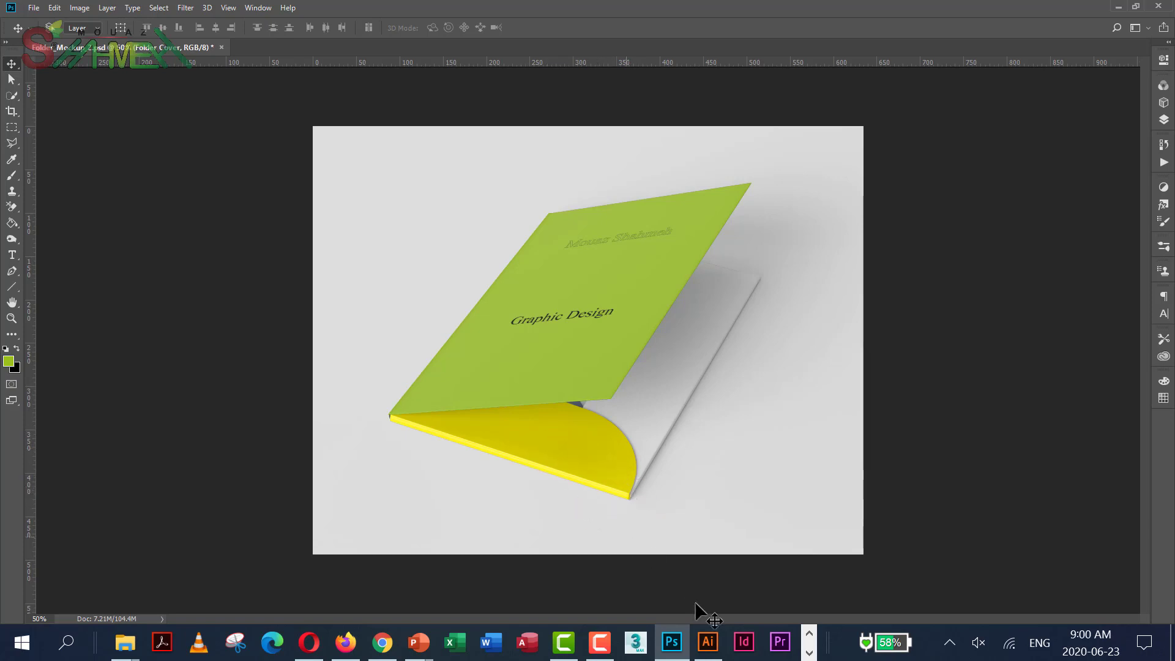
pyautogui.click(709, 640)
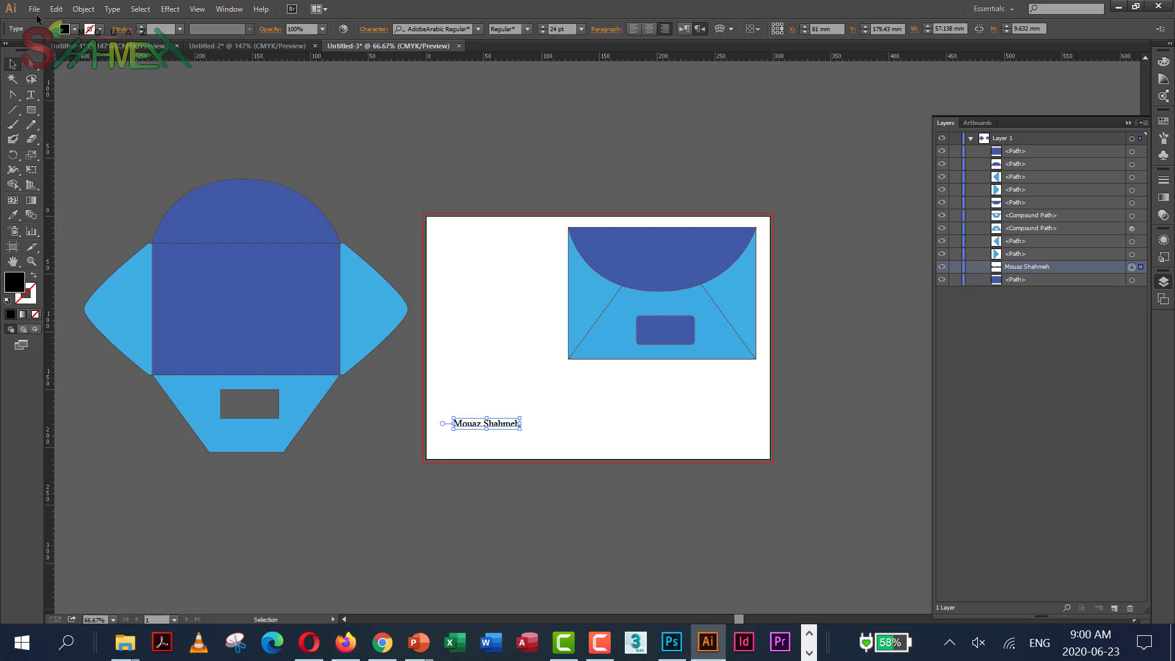
# Create a new A4 landscape document in millimetres with CMYK colour mode.
pyautogui.click(35, 10)
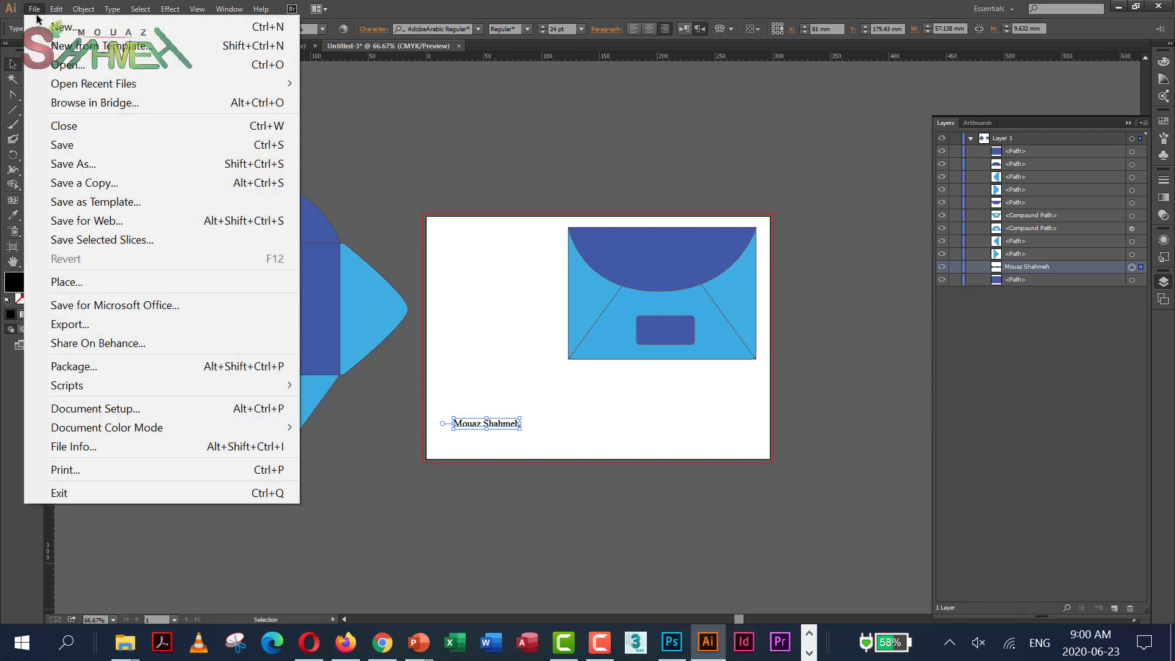
pyautogui.click(78, 31)
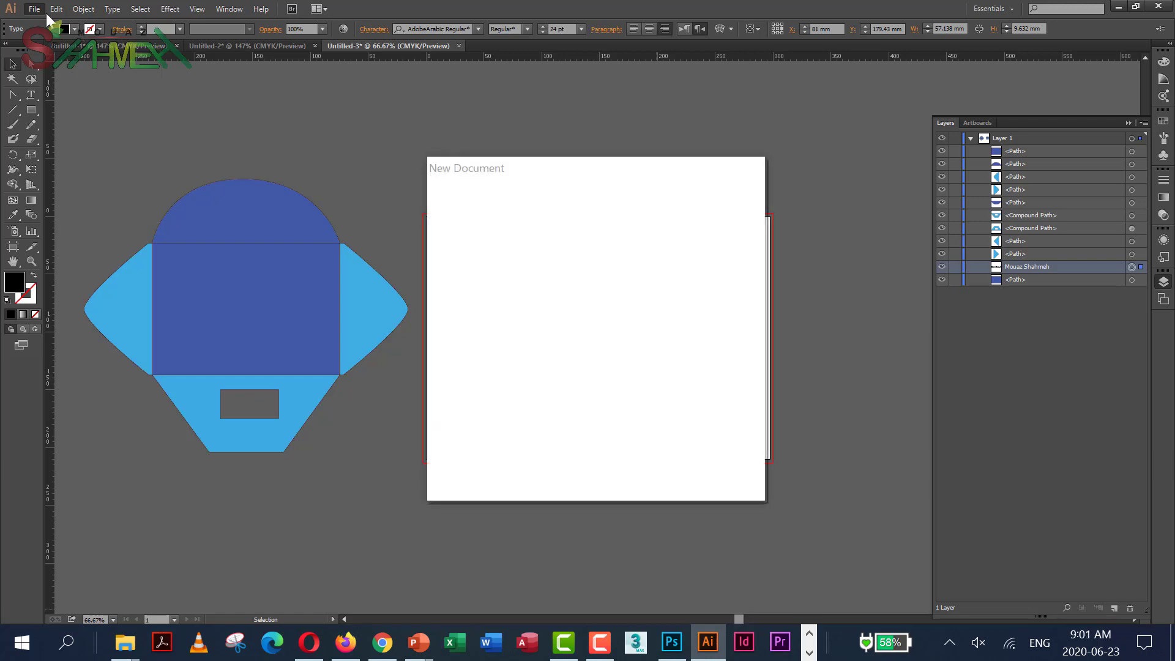
pyautogui.moveTo(563, 167); pyautogui.dragTo(518, 135)
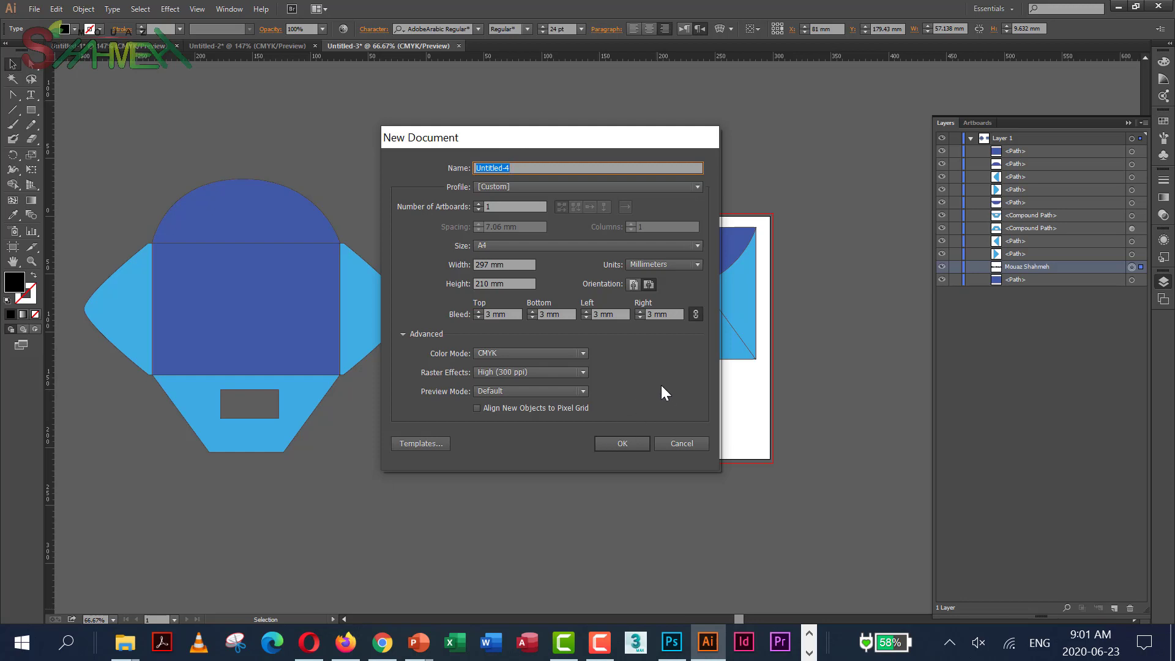
pyautogui.click(622, 443)
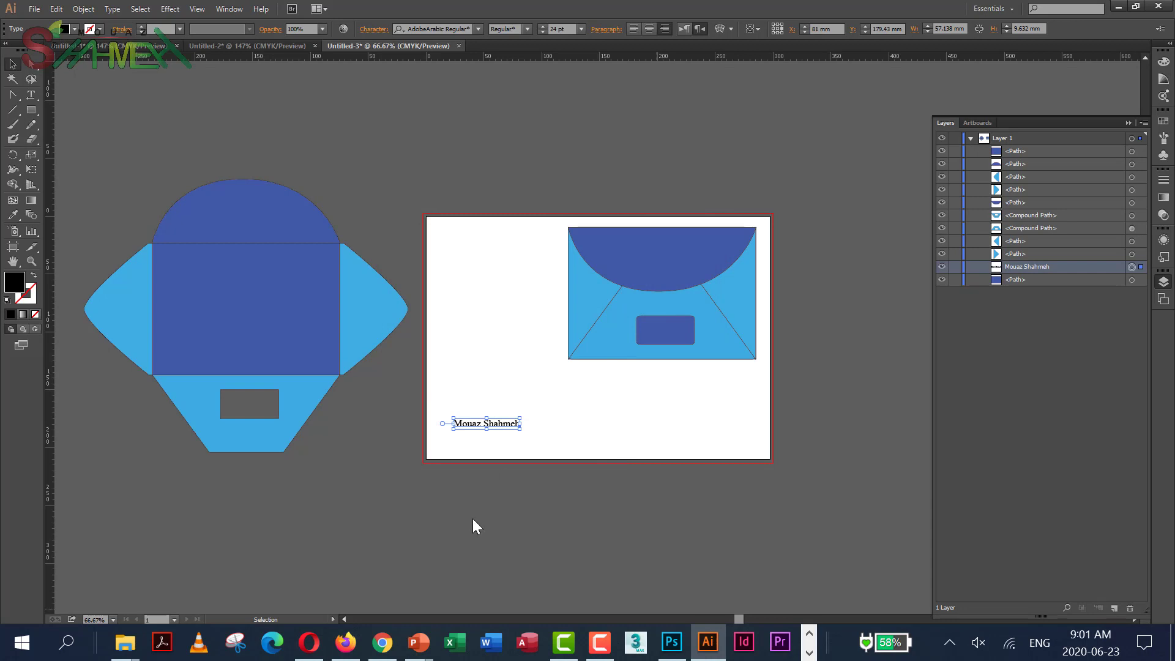
pyautogui.moveTo(421, 645)
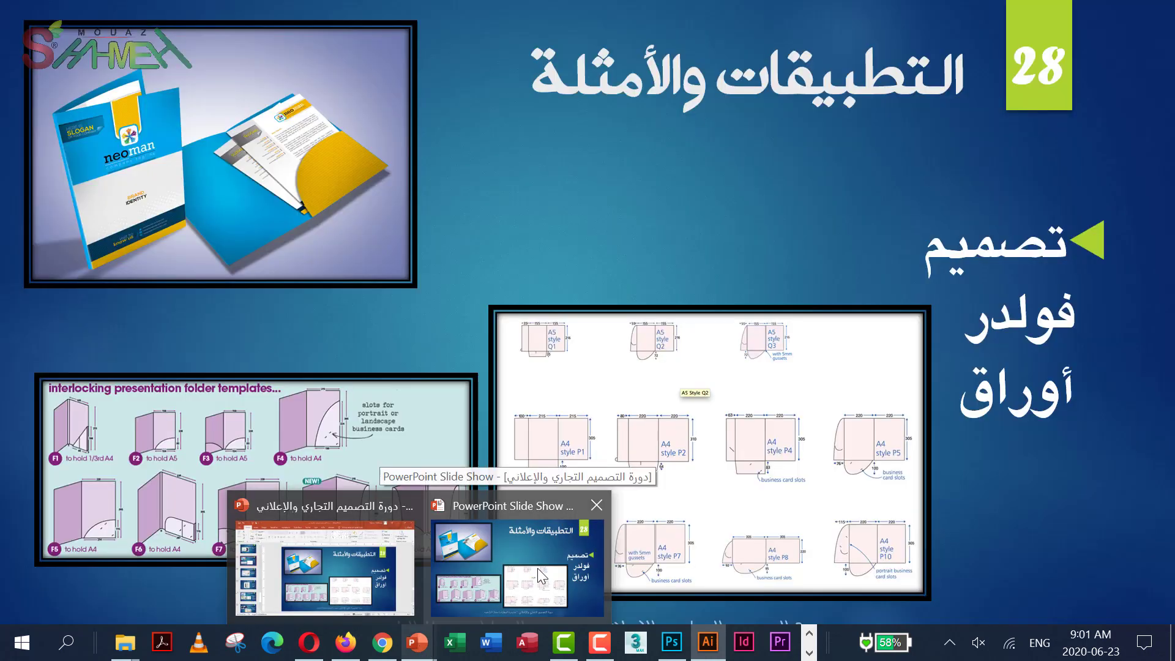
# Review the PowerPoint slide of folder designs and die-line templates, then return to blank Untitled-4.
pyautogui.click(537, 569)
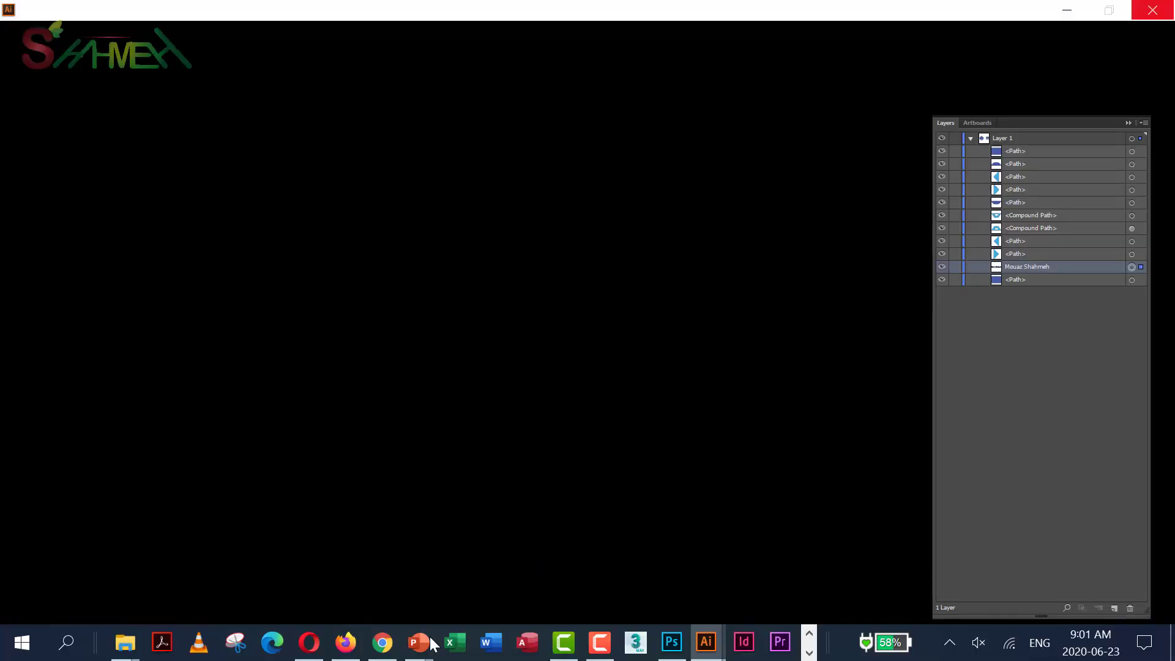
pyautogui.moveTo(431, 643)
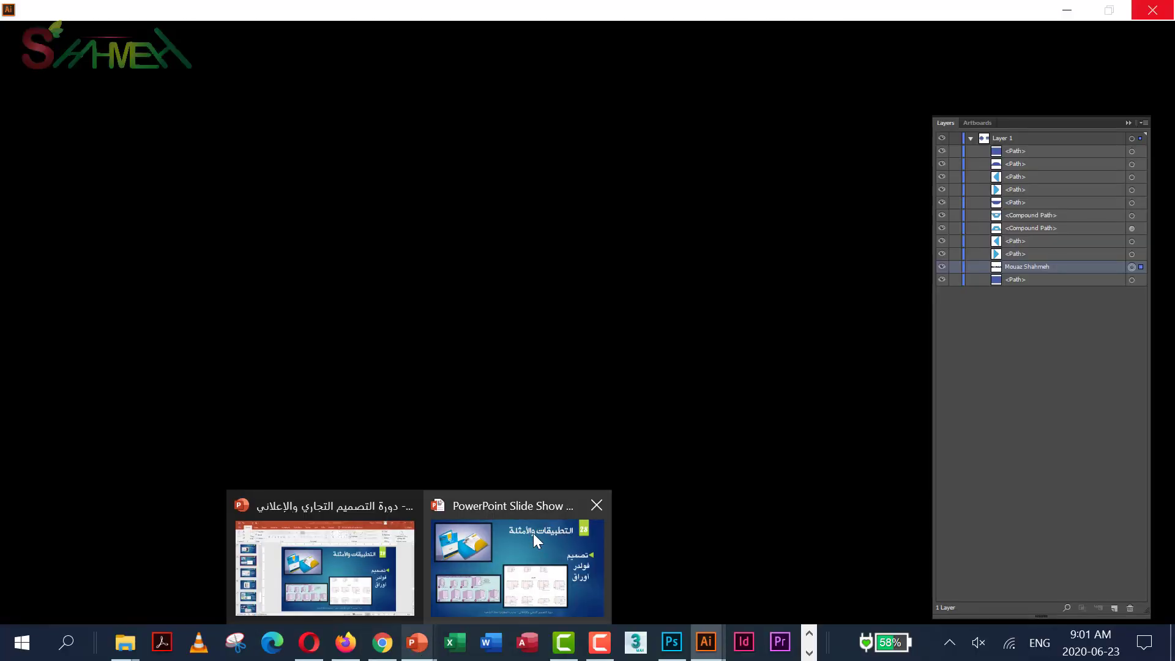
pyautogui.moveTo(534, 534)
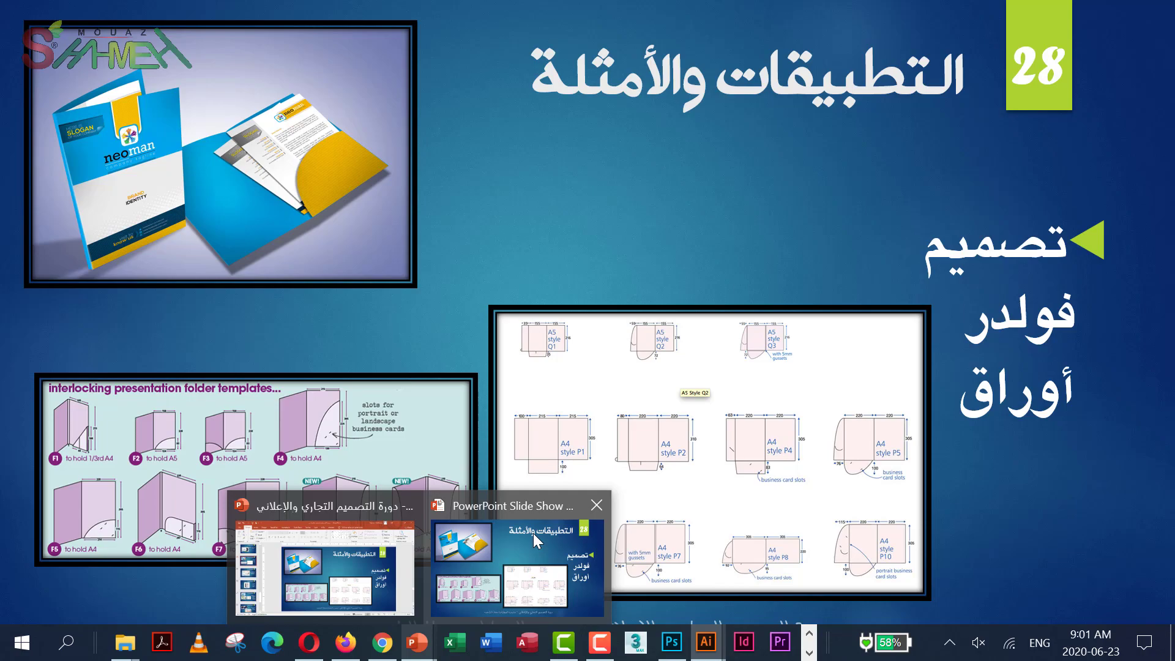
pyautogui.press('Escape')
pyautogui.hotkey('ctrl', 'Tab')
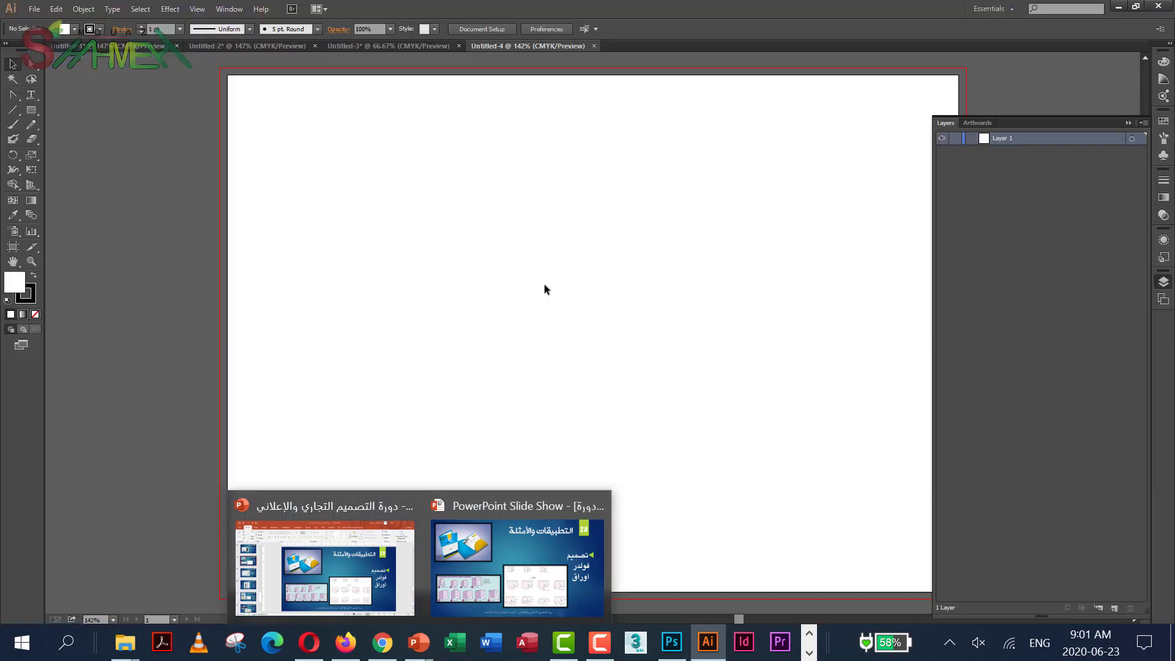
# Create a 220 × 310 mm rectangle with the Rectangle tool.
pyautogui.click(32, 110)
pyautogui.click(433, 172)
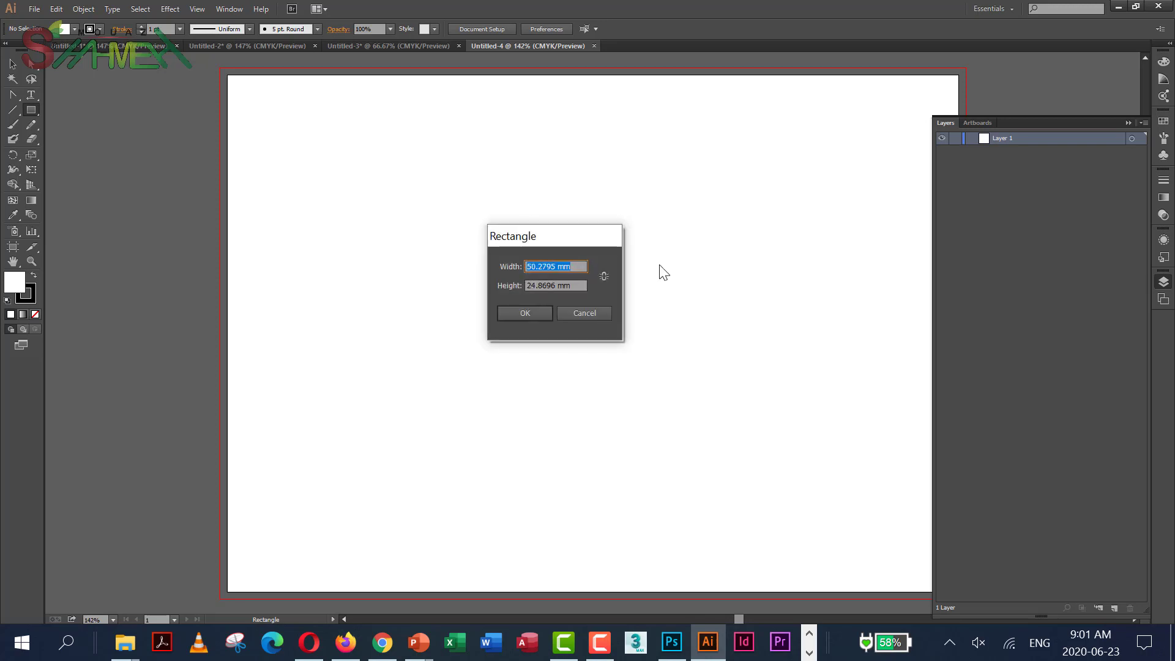
pyautogui.write('22')
pyautogui.press('BackSpace')
pyautogui.press('BackSpace')
pyautogui.write('220')
pyautogui.doubleClick(538, 289)
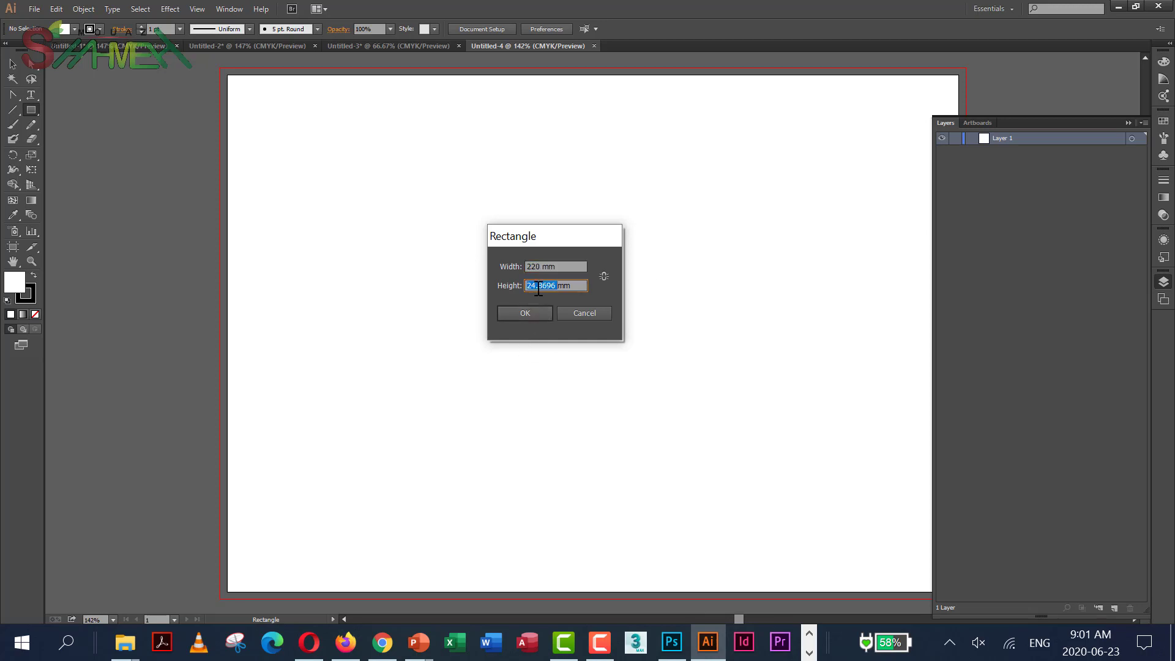
pyautogui.write('310')
pyautogui.click(524, 313)
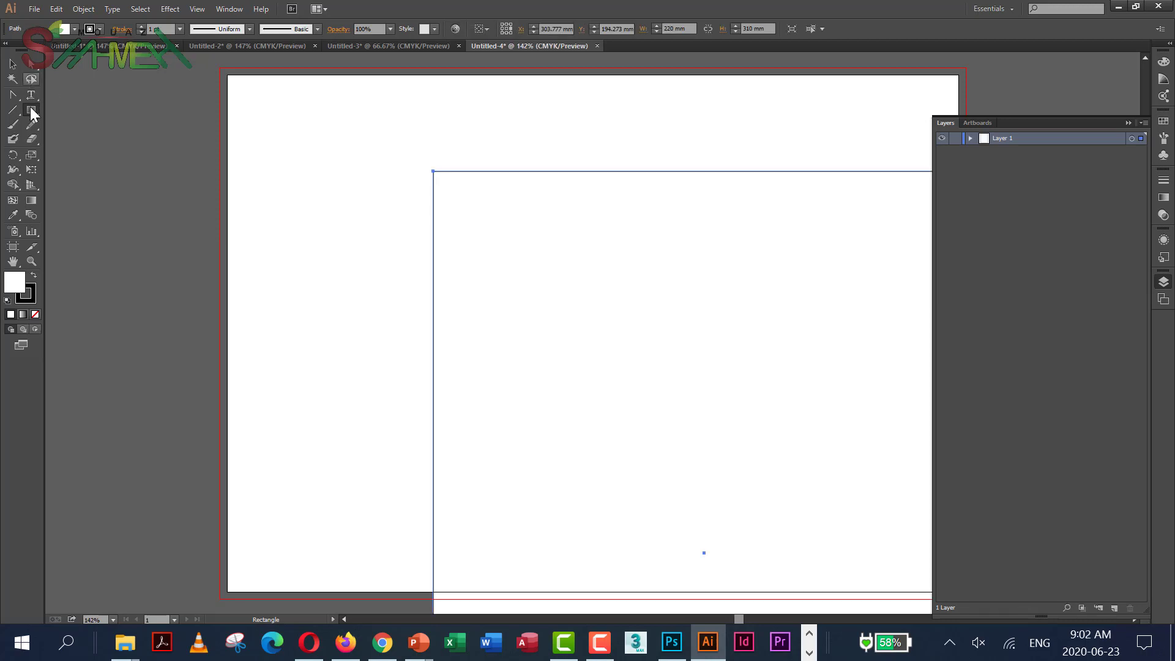
# Fill the rectangle bright blue 1AA9E2, move it up and left, and zoom out.
pyautogui.doubleClick(15, 282)
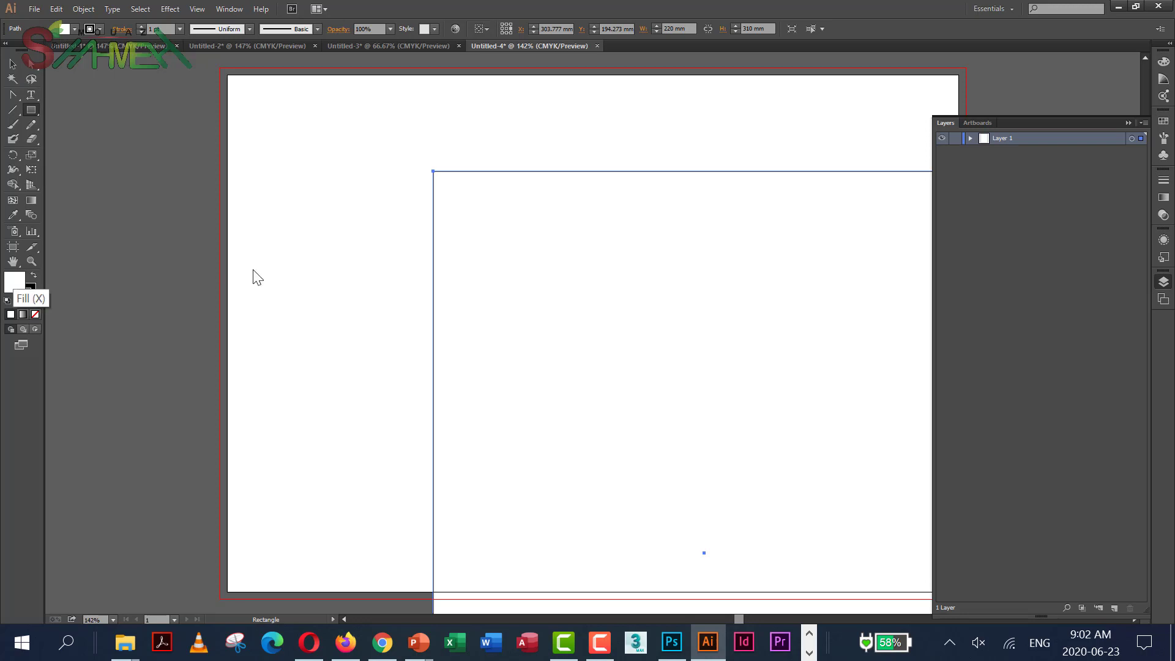
pyautogui.moveTo(245, 164); pyautogui.dragTo(245, 152)
pyautogui.click(395, 139)
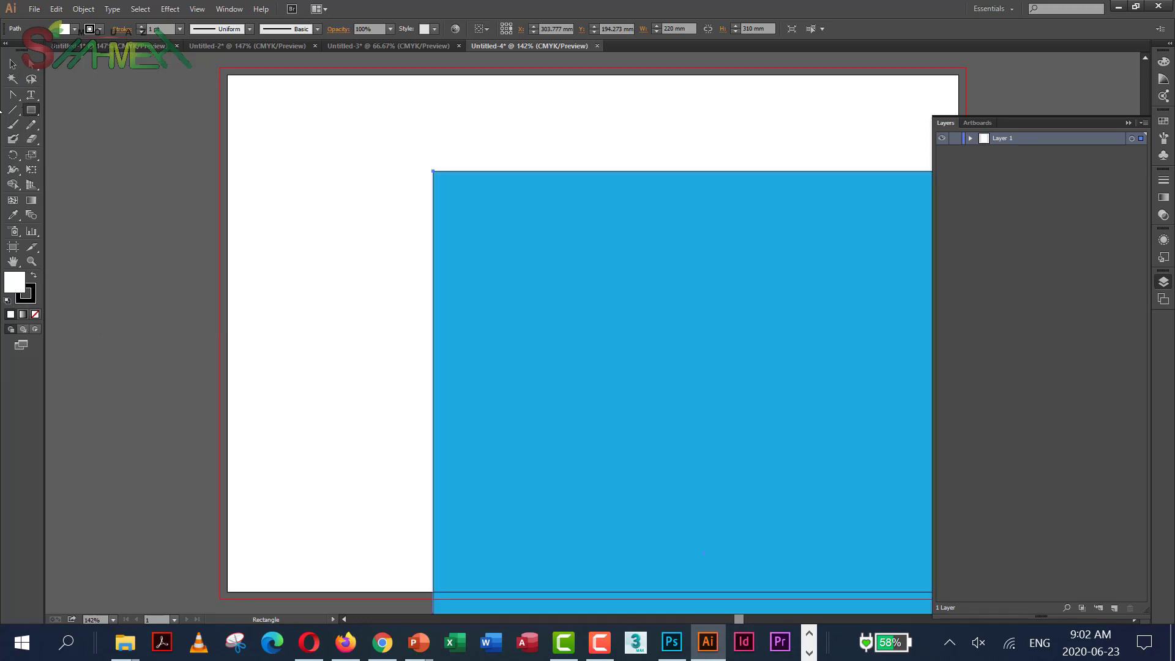
pyautogui.click(13, 65)
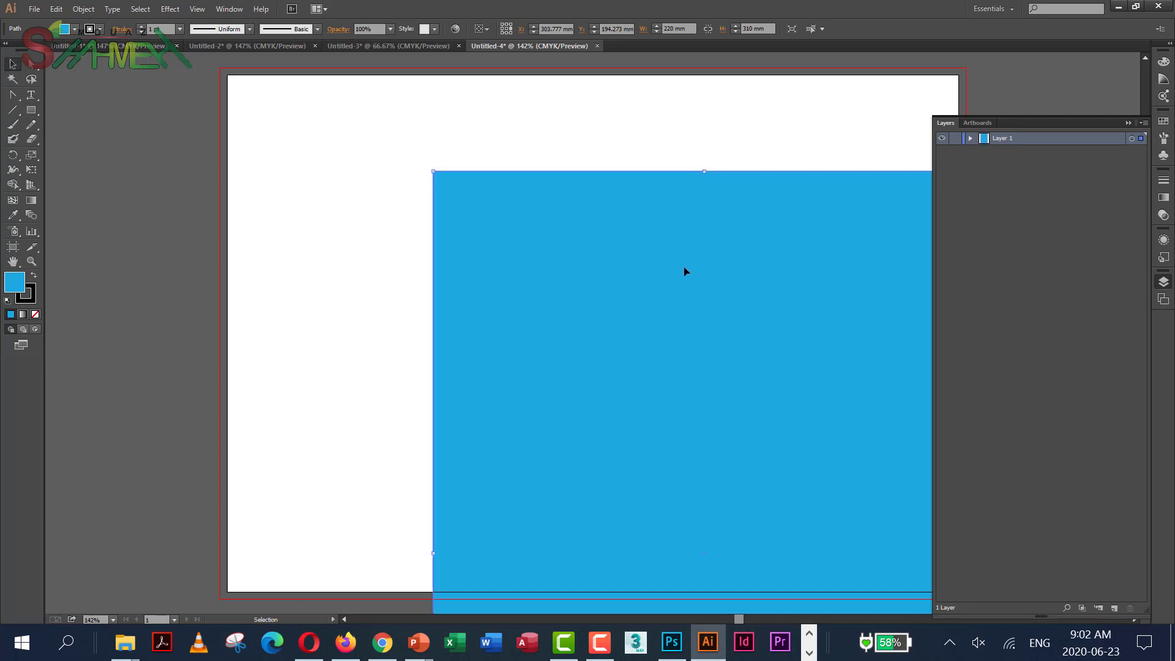
pyautogui.moveTo(679, 272); pyautogui.dragTo(514, 256)
pyautogui.hotkey('ctrl', '-')
pyautogui.hotkey('ctrl', '-')
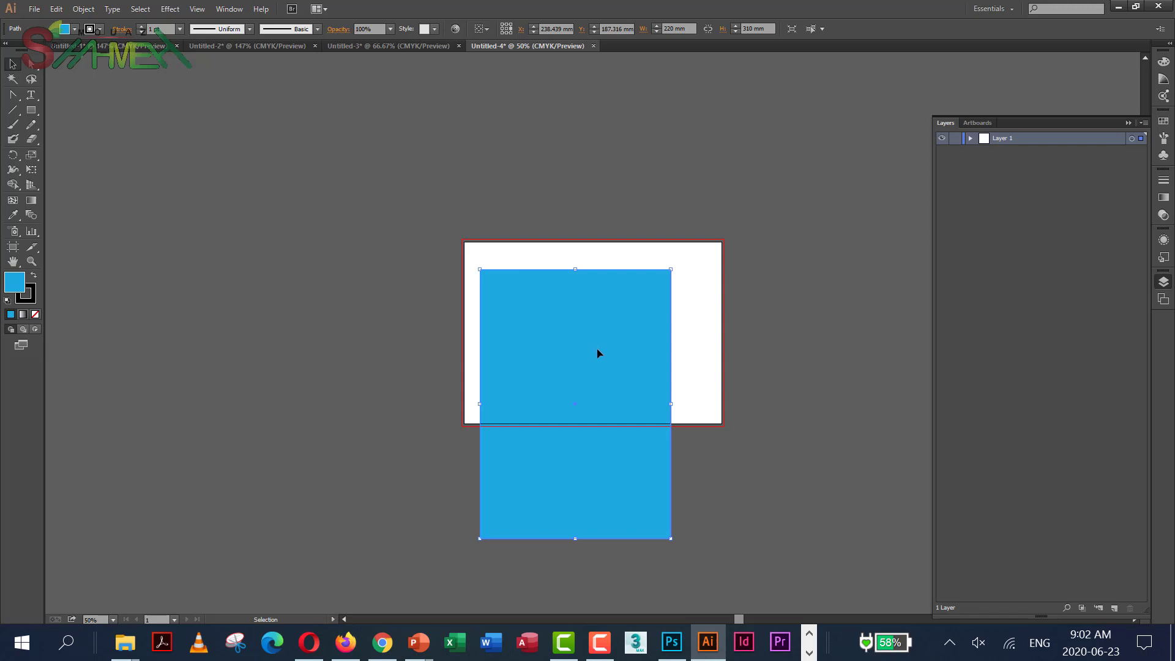
# Move the blue panel left of the artboard and place a copy edge-to-edge beside it.
pyautogui.moveTo(598, 350); pyautogui.dragTo(303, 253)
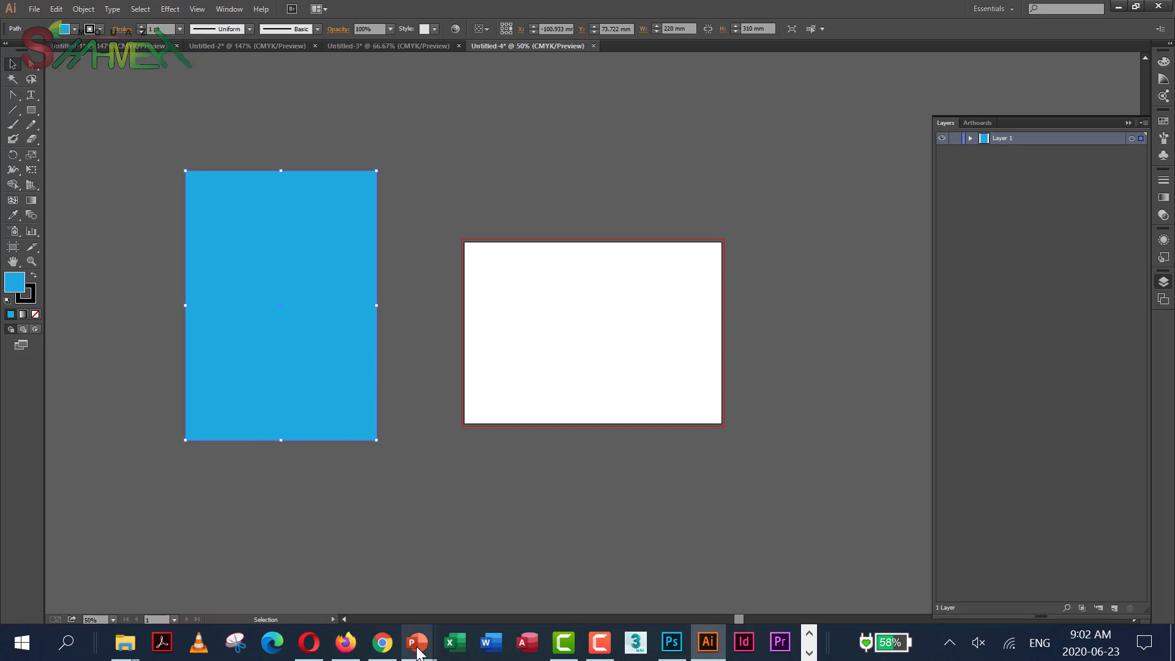
pyautogui.moveTo(465, 572)
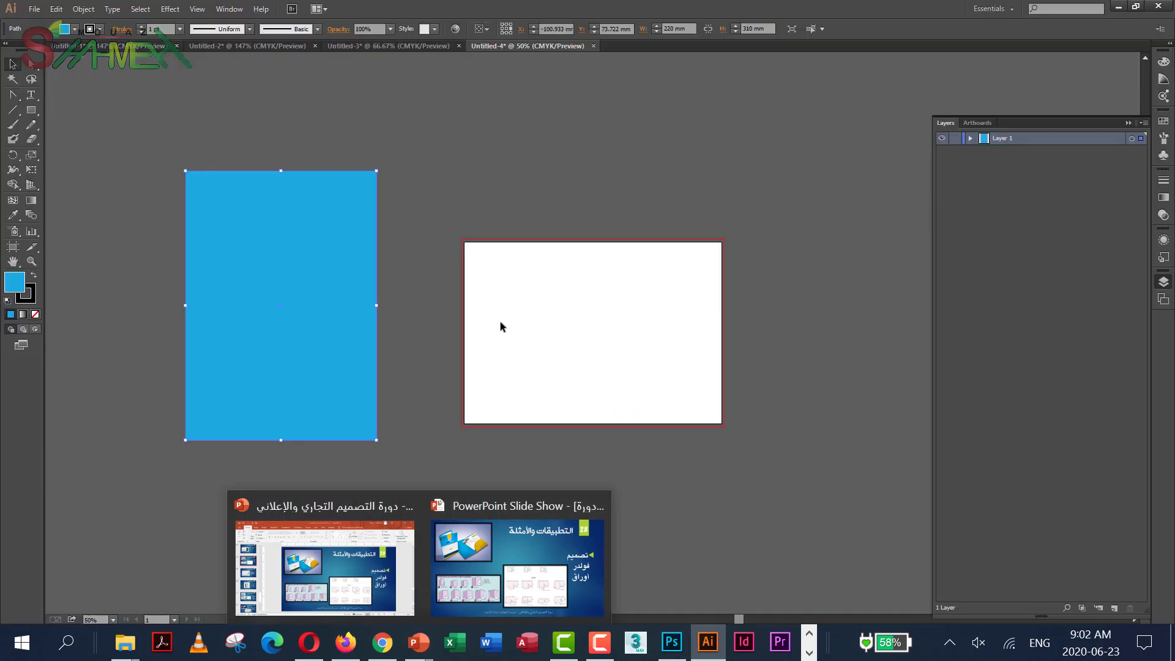
pyautogui.press('a')
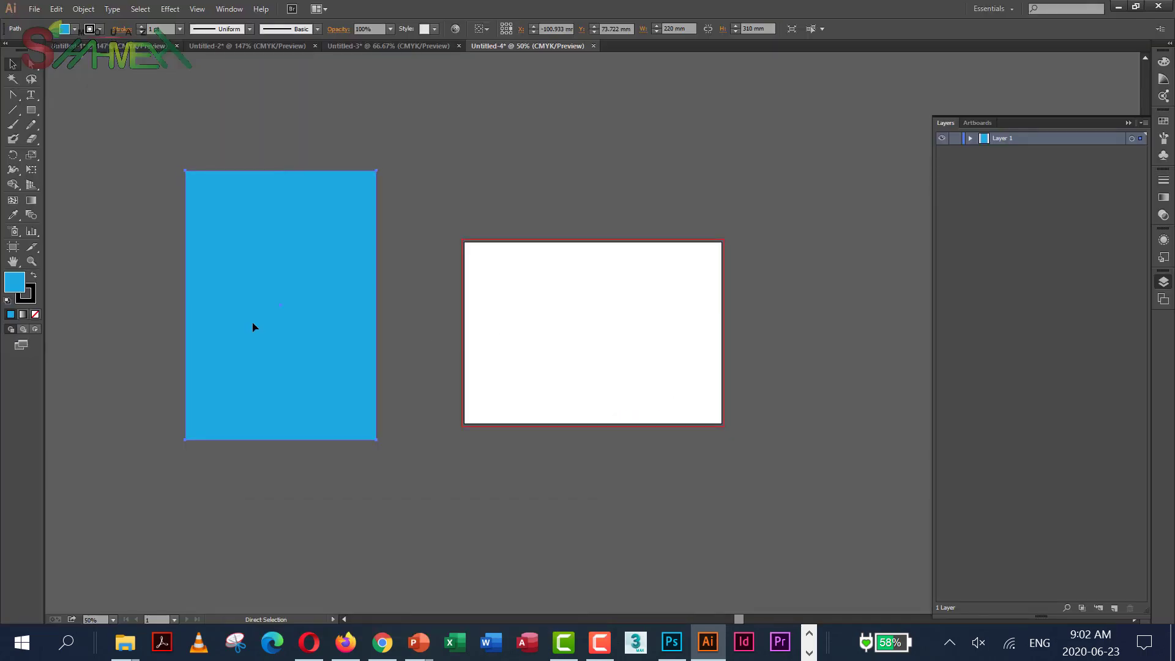
pyautogui.press('v')
pyautogui.moveTo(327, 260); pyautogui.dragTo(518, 256)
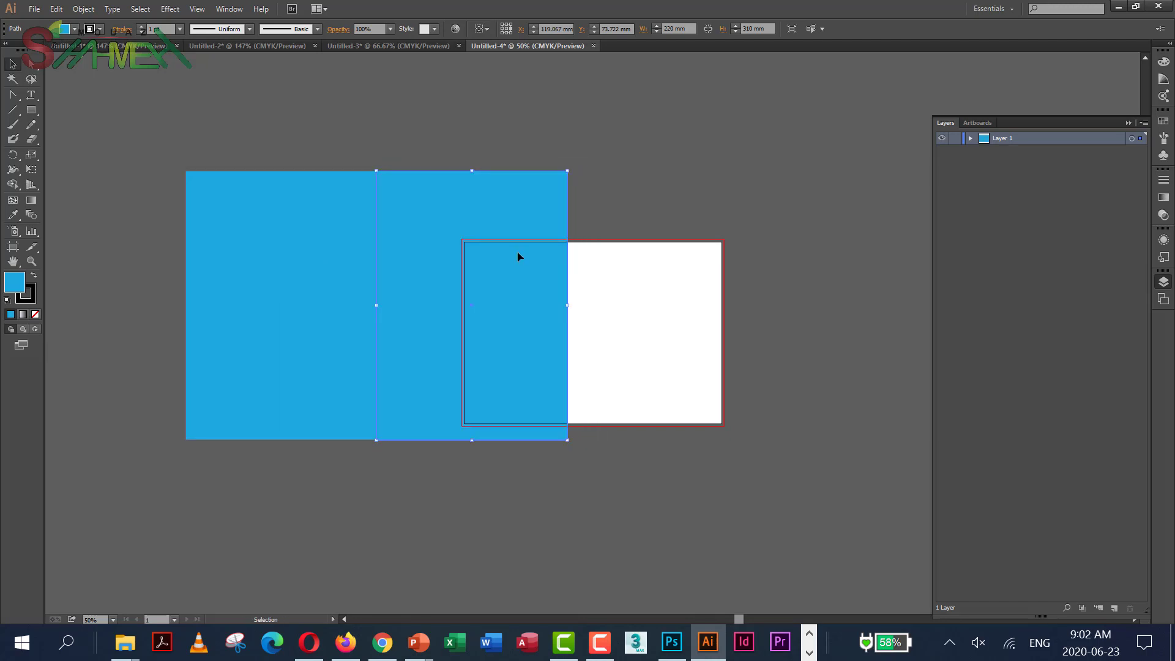
# Fill the new middle panel dark blue 0E5970 and copy the light-blue panel to its left.
pyautogui.doubleClick(12, 285)
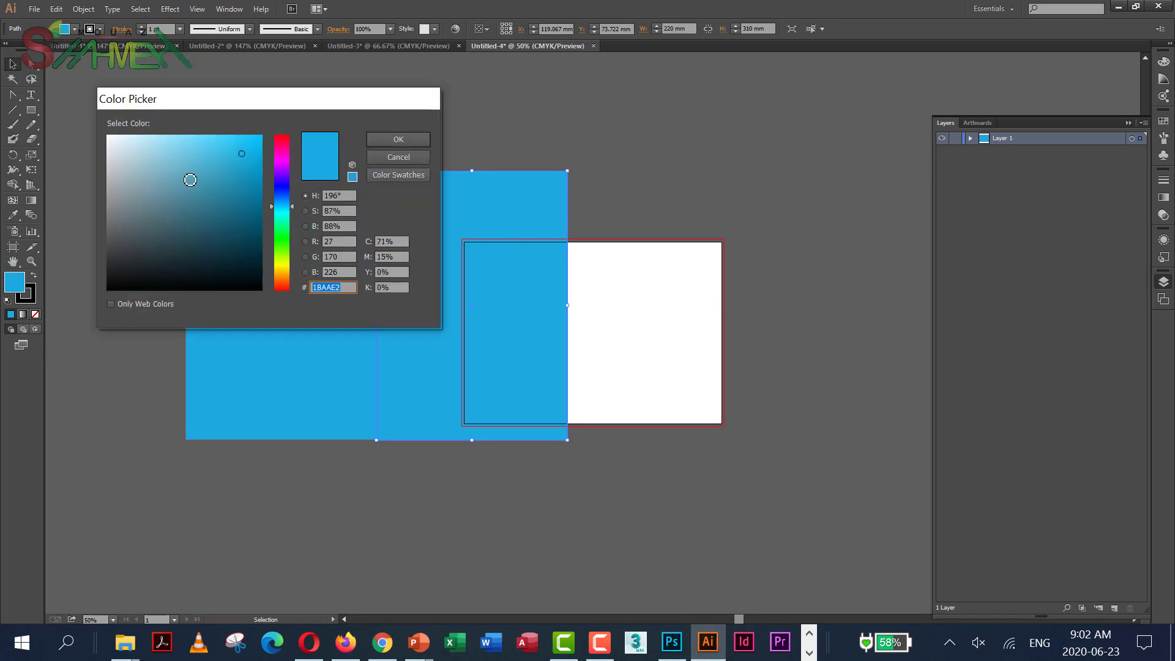
pyautogui.moveTo(252, 203); pyautogui.dragTo(243, 222)
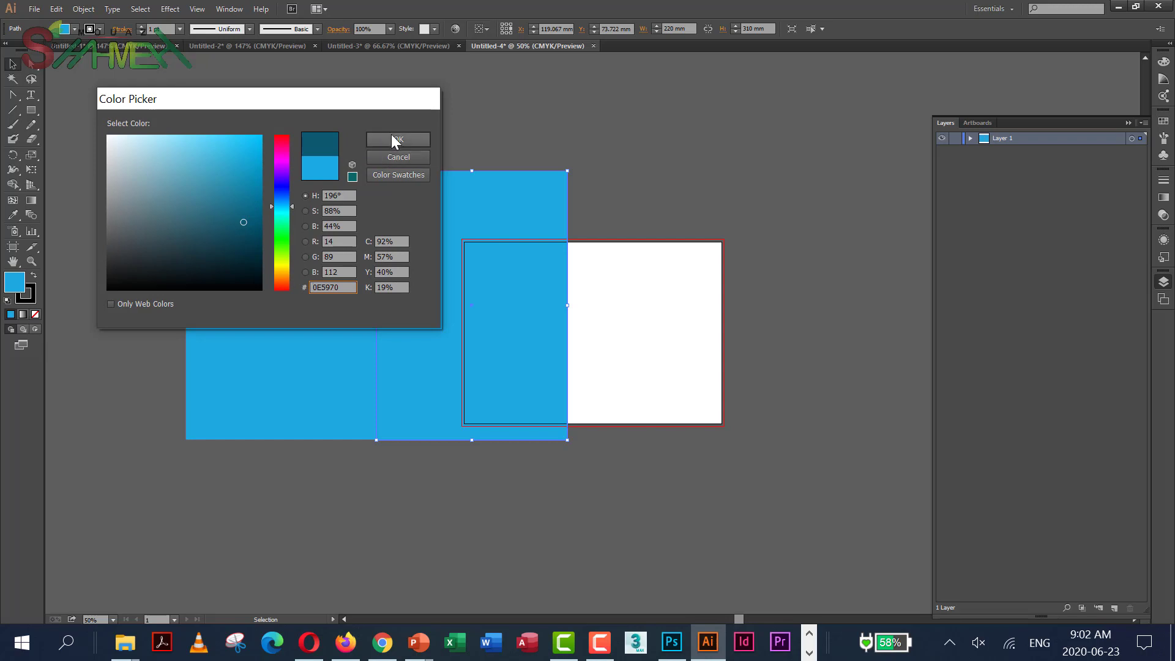
pyautogui.click(391, 134)
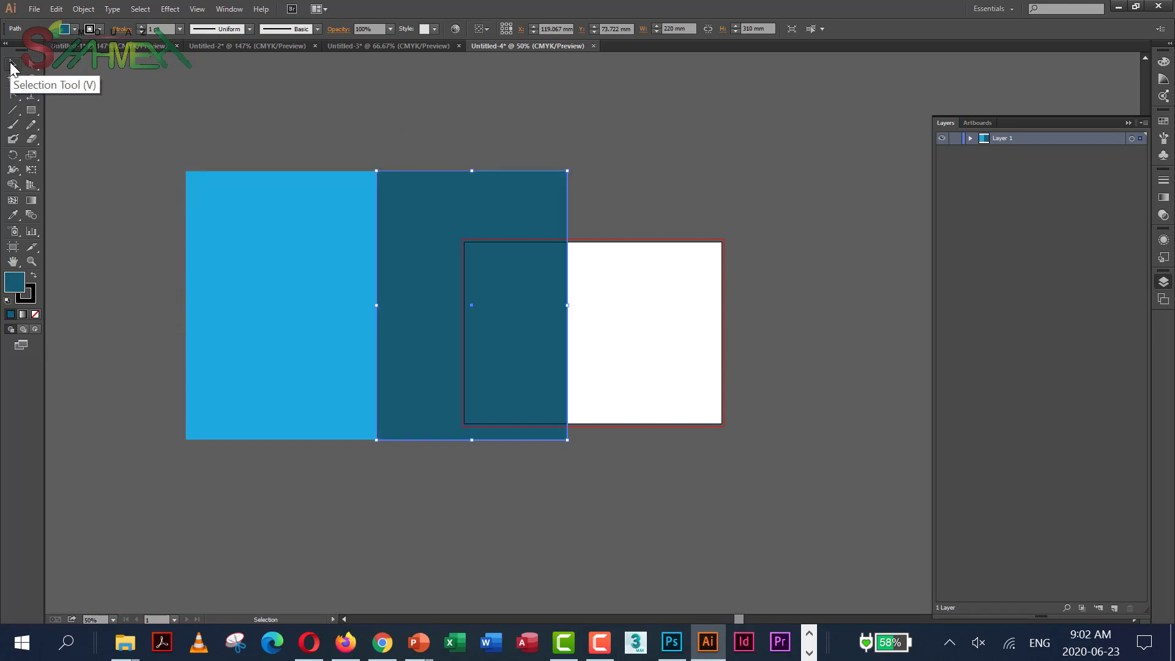
pyautogui.click(268, 289)
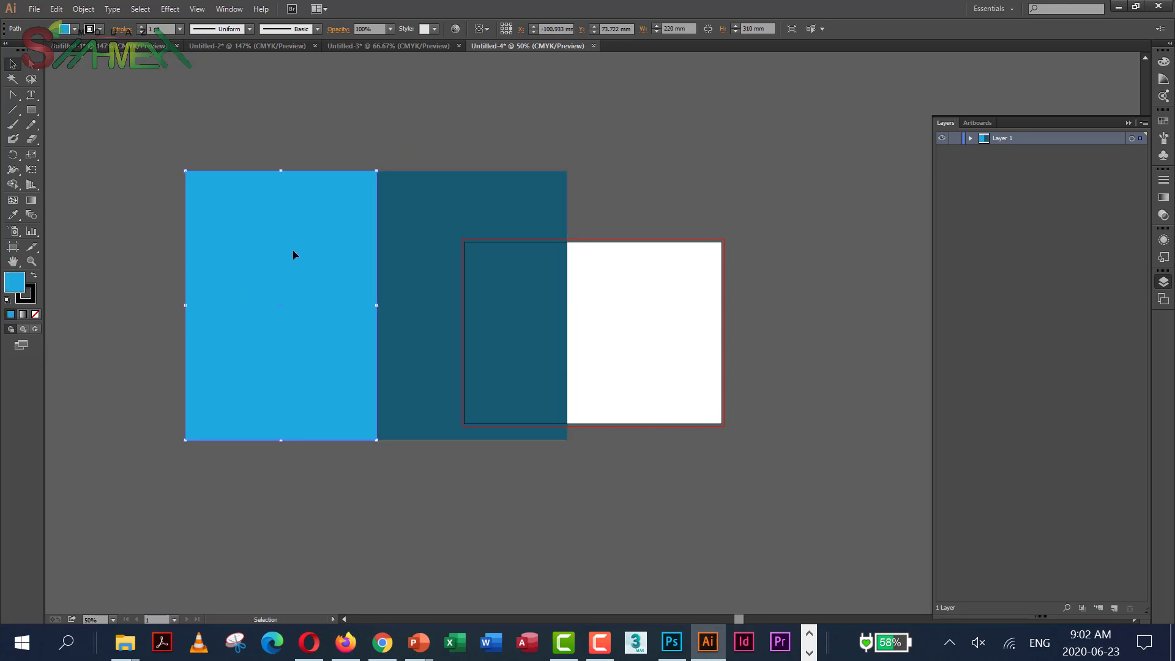
pyautogui.moveTo(294, 252); pyautogui.dragTo(103, 253)
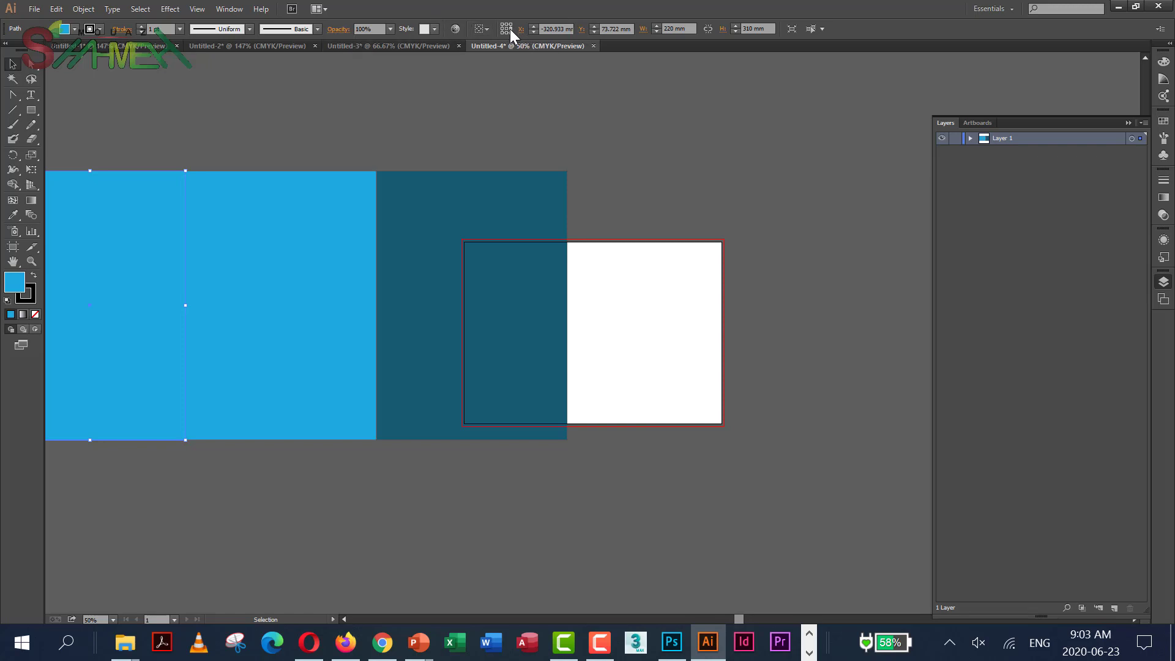
# Set the left copy's width to 50 mm.
pyautogui.doubleClick(666, 29)
pyautogui.write('5')
pyautogui.click(605, 29)
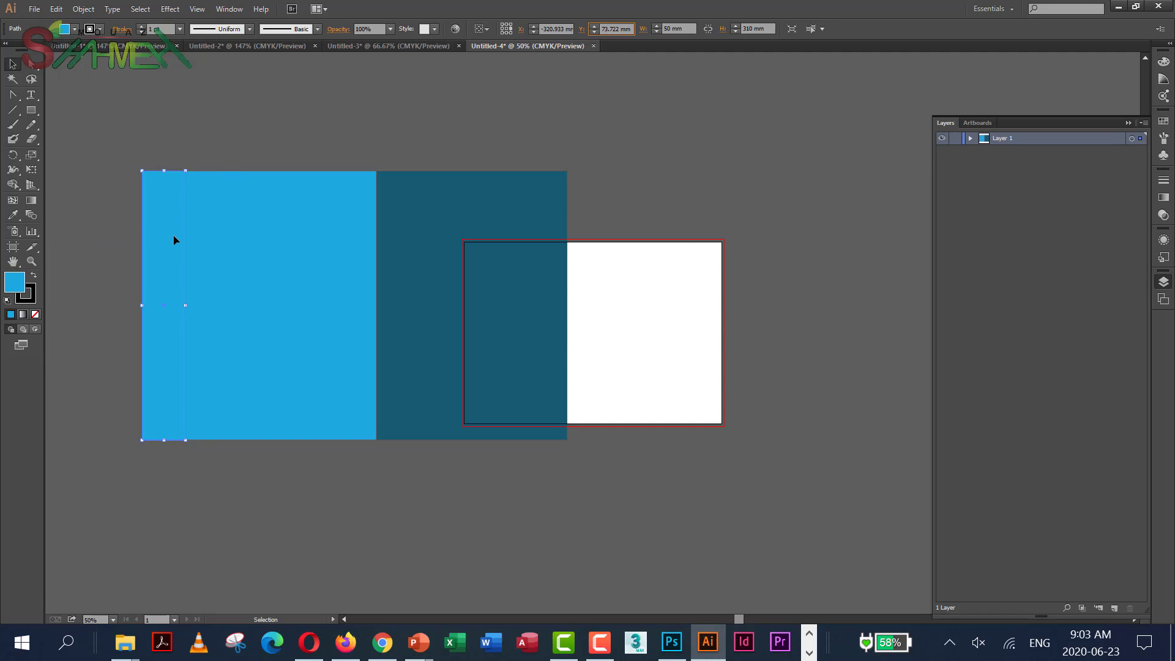
# Fill the 50 mm strip with the middle panel's dark blue 0F5970.
pyautogui.click(17, 283)
pyautogui.doubleClick(17, 284)
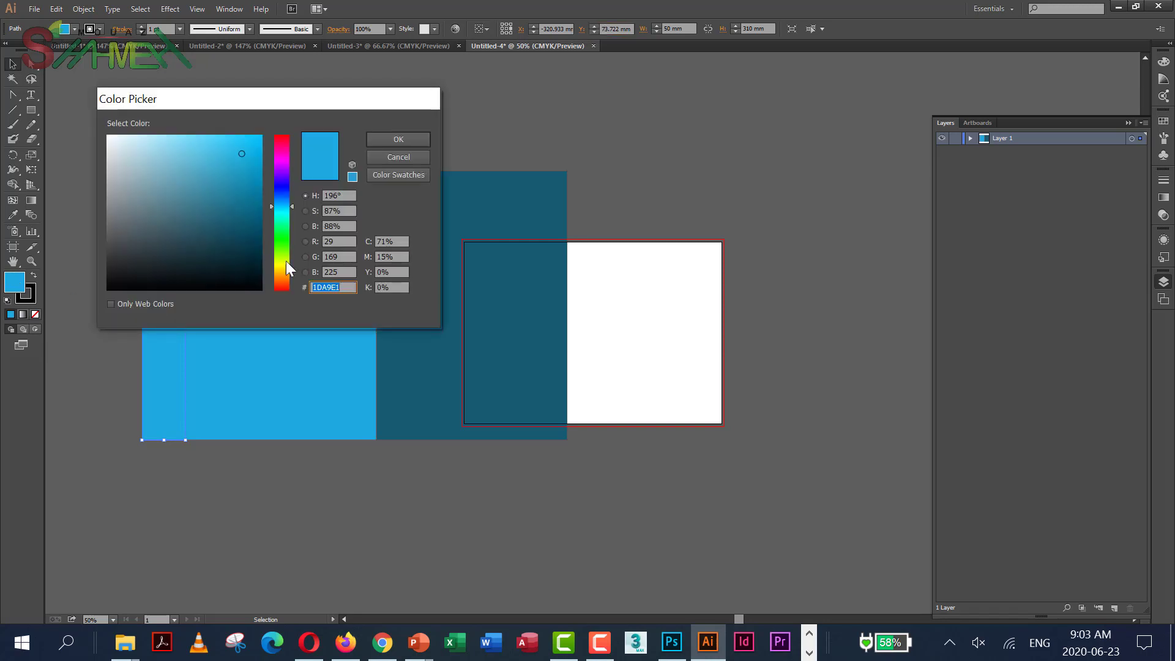
pyautogui.click(399, 156)
pyautogui.click(468, 196)
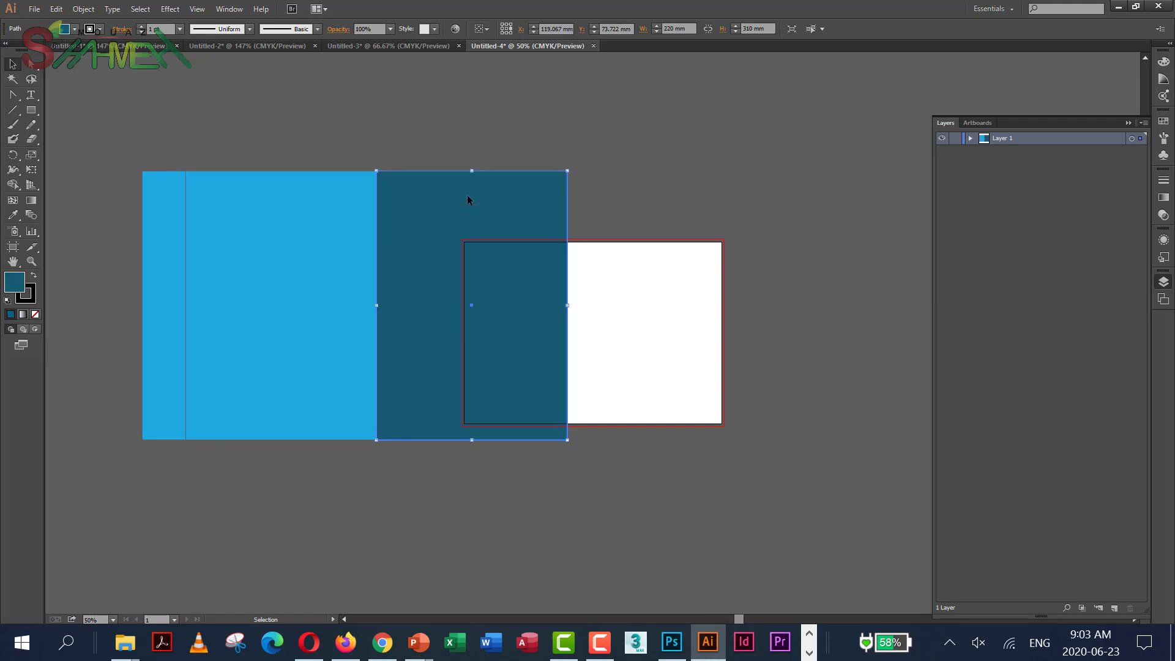
pyautogui.doubleClick(20, 286)
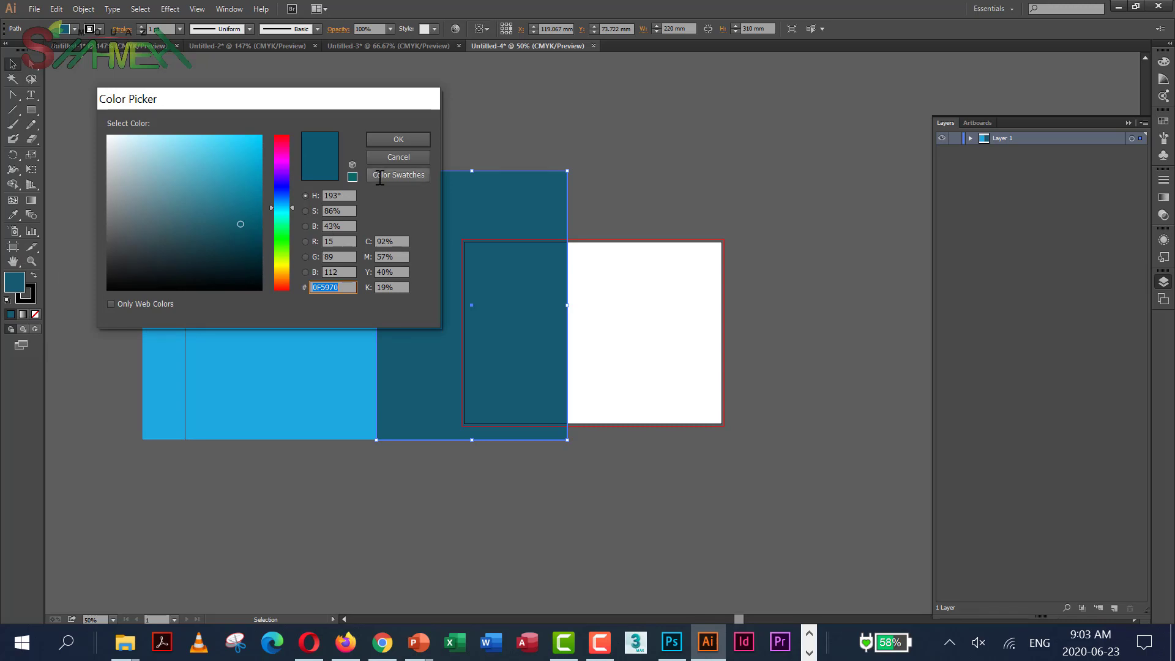
pyautogui.click(386, 157)
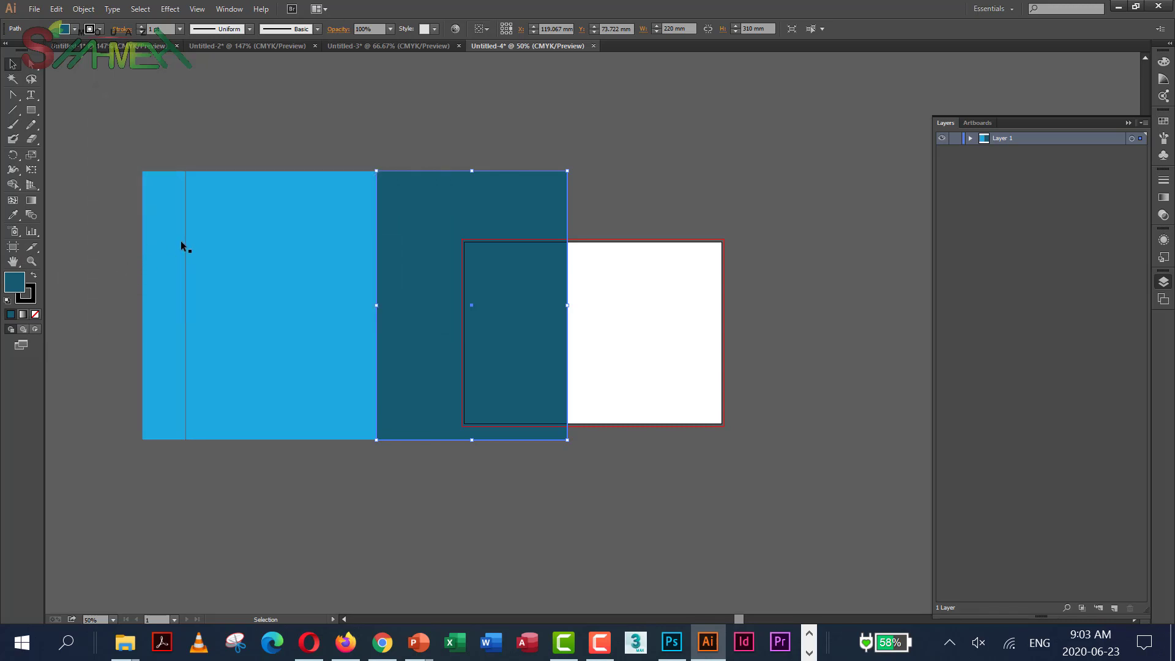
pyautogui.click(181, 242)
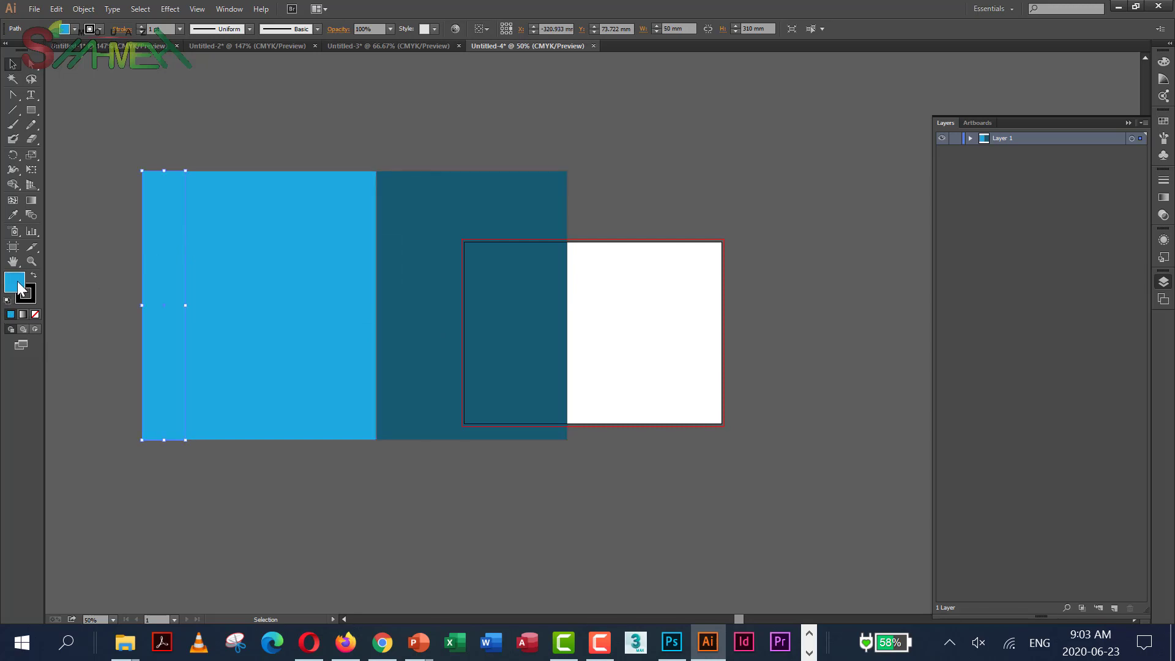
pyautogui.doubleClick(18, 284)
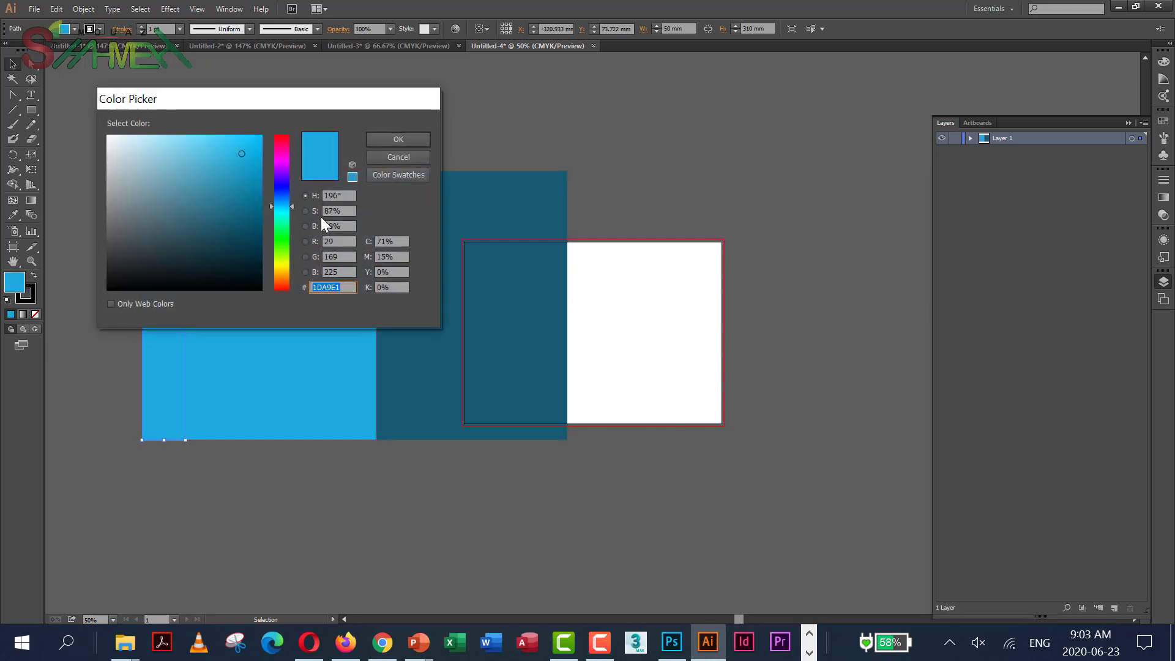
pyautogui.write('0F5970')
pyautogui.click(398, 139)
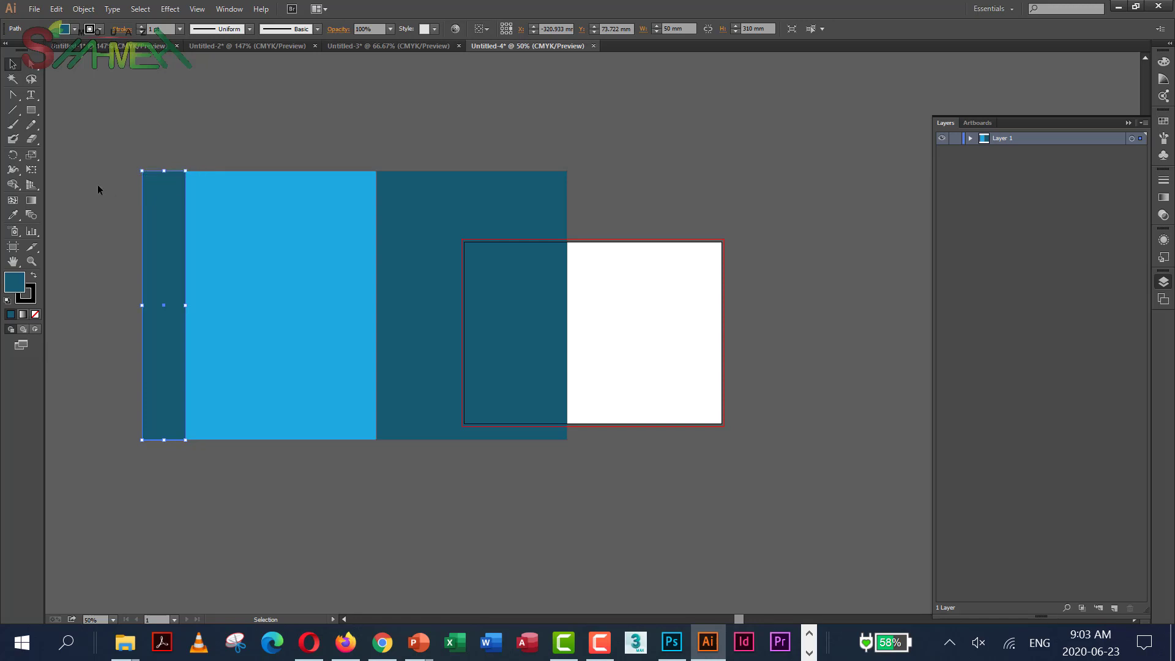
# Delete the dark strip's top-left corner anchor point.
pyautogui.click(18, 95)
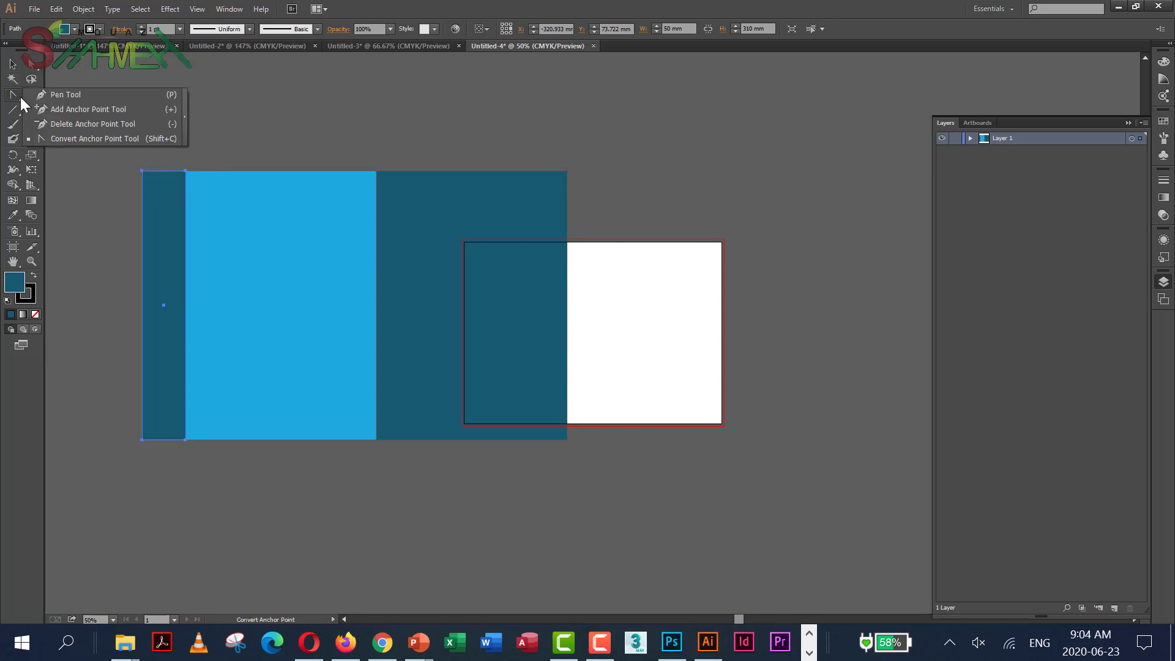
pyautogui.click(52, 115)
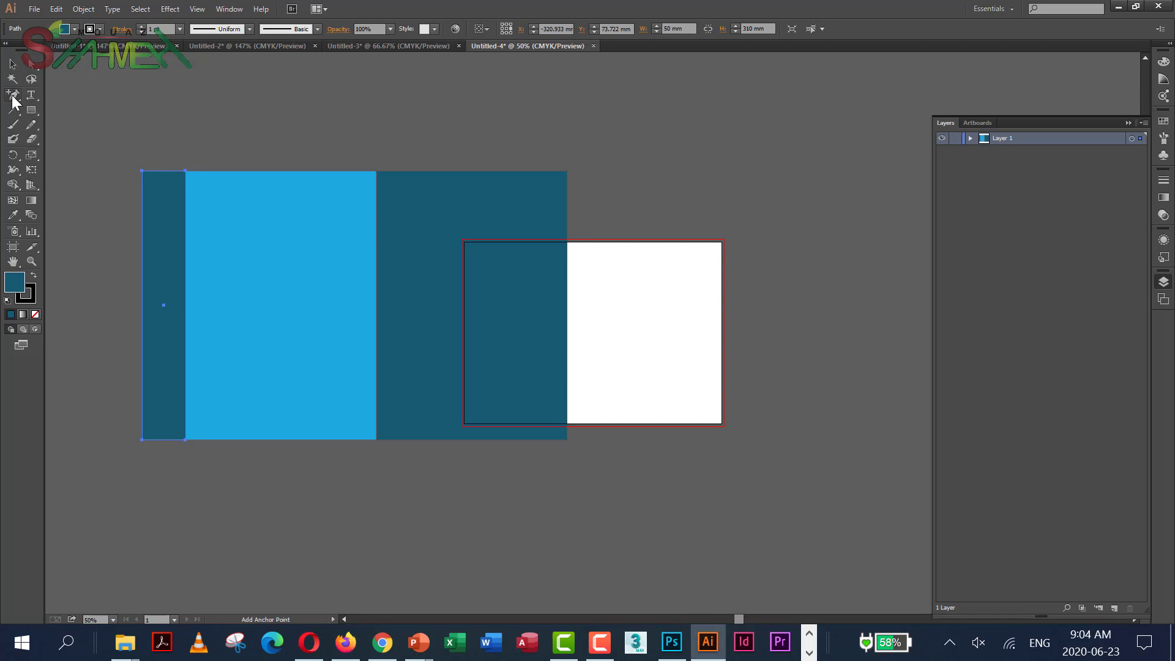
pyautogui.click(13, 97)
pyautogui.click(53, 120)
pyautogui.click(143, 171)
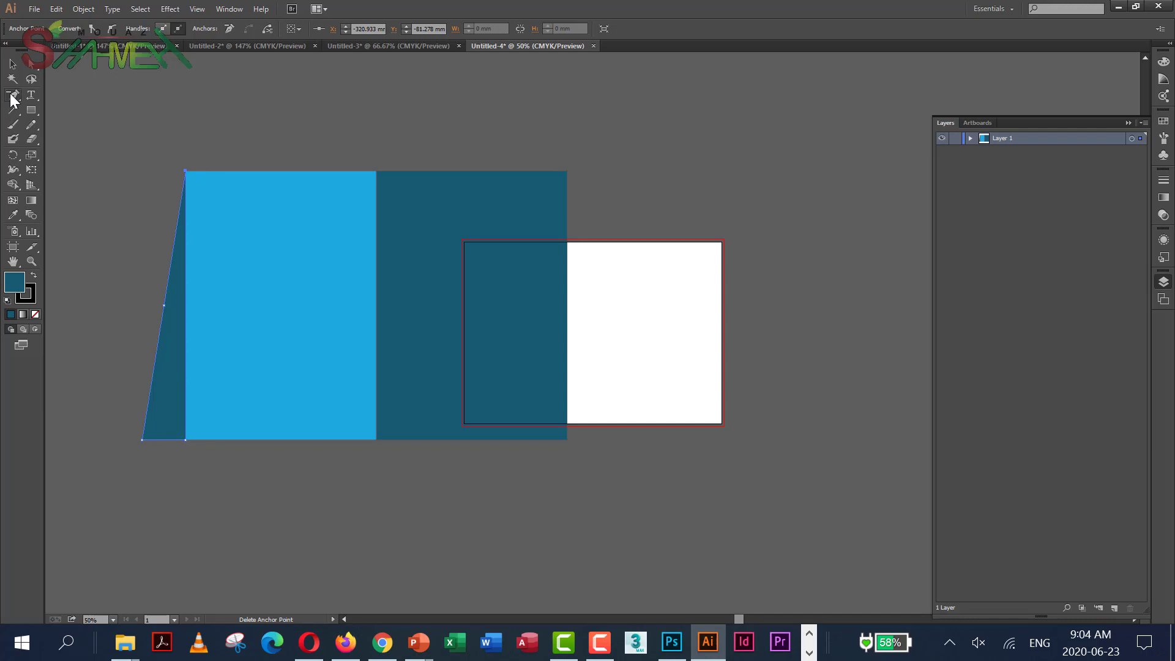
# Curve the strip's bottom-left corner into a rounded bulge and adjust its anchor.
pyautogui.moveTo(13, 97); pyautogui.dragTo(57, 134)
pyautogui.moveTo(142, 439); pyautogui.dragTo(105, 390)
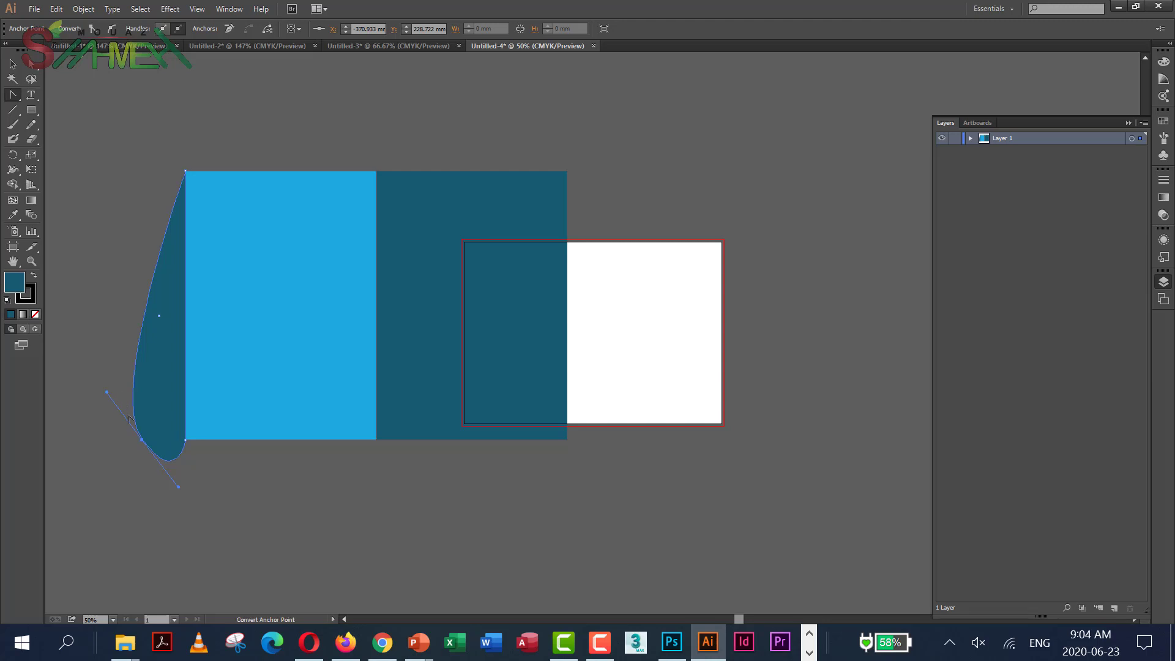
pyautogui.click(32, 65)
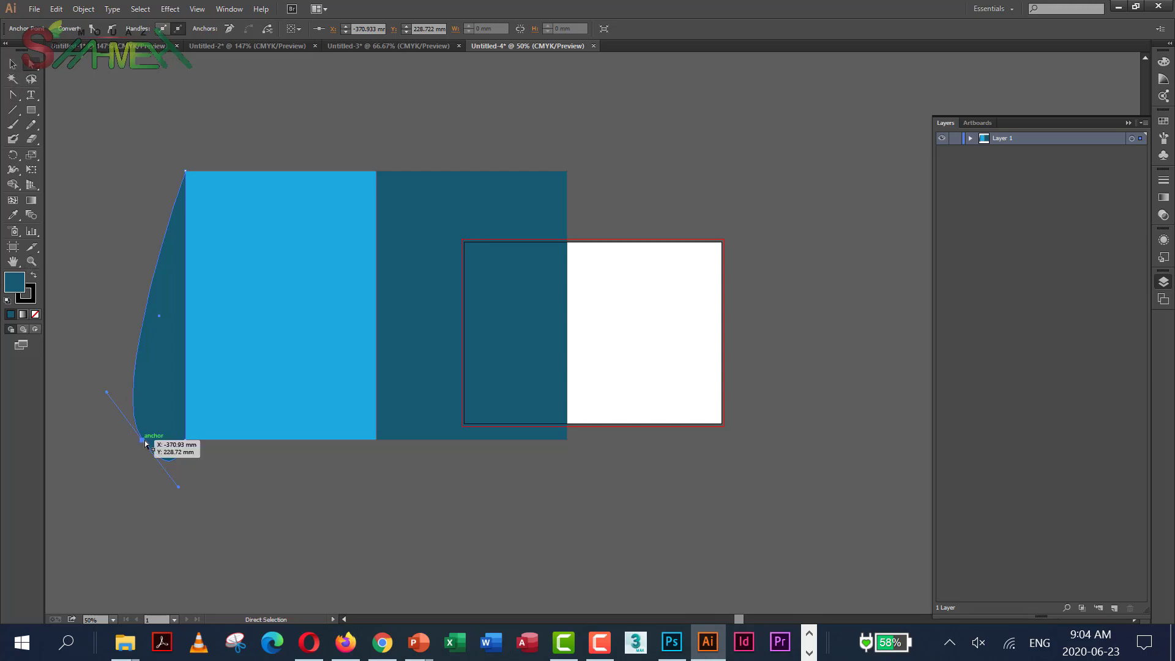
pyautogui.moveTo(145, 443); pyautogui.dragTo(139, 398)
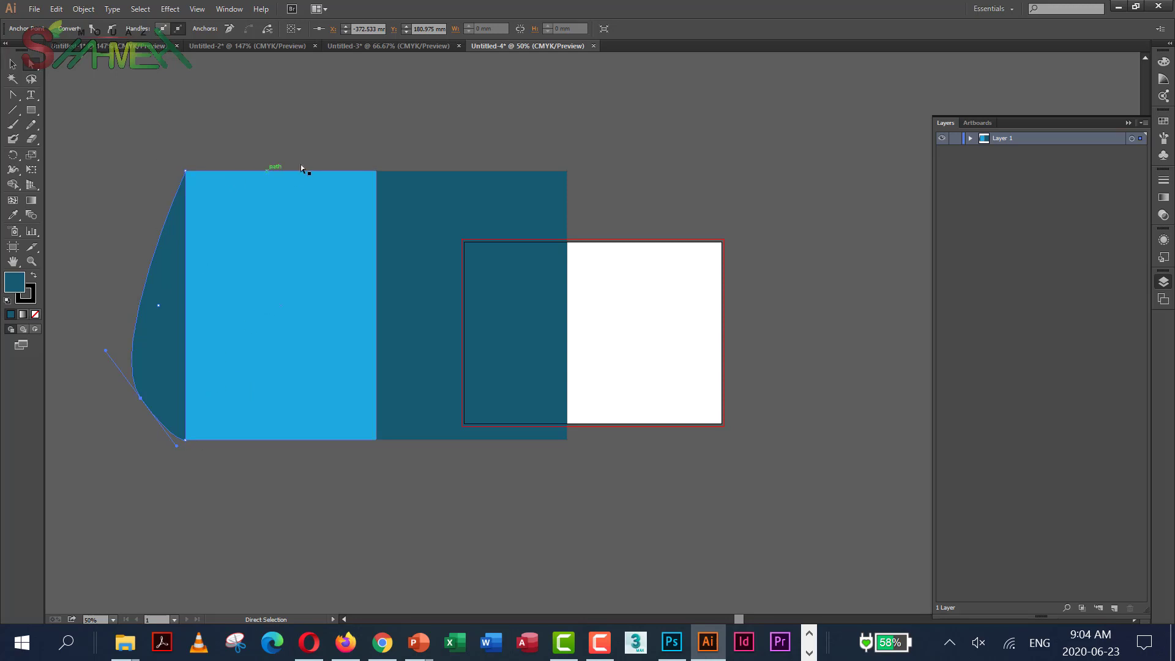
pyautogui.click(12, 63)
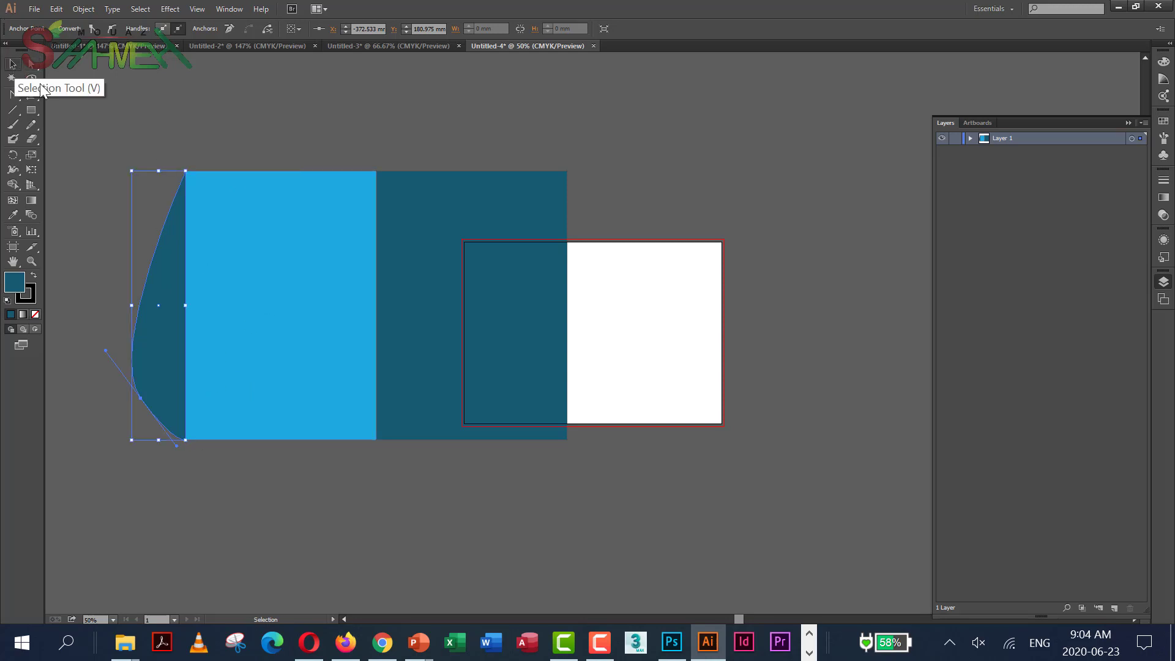
pyautogui.click(293, 246)
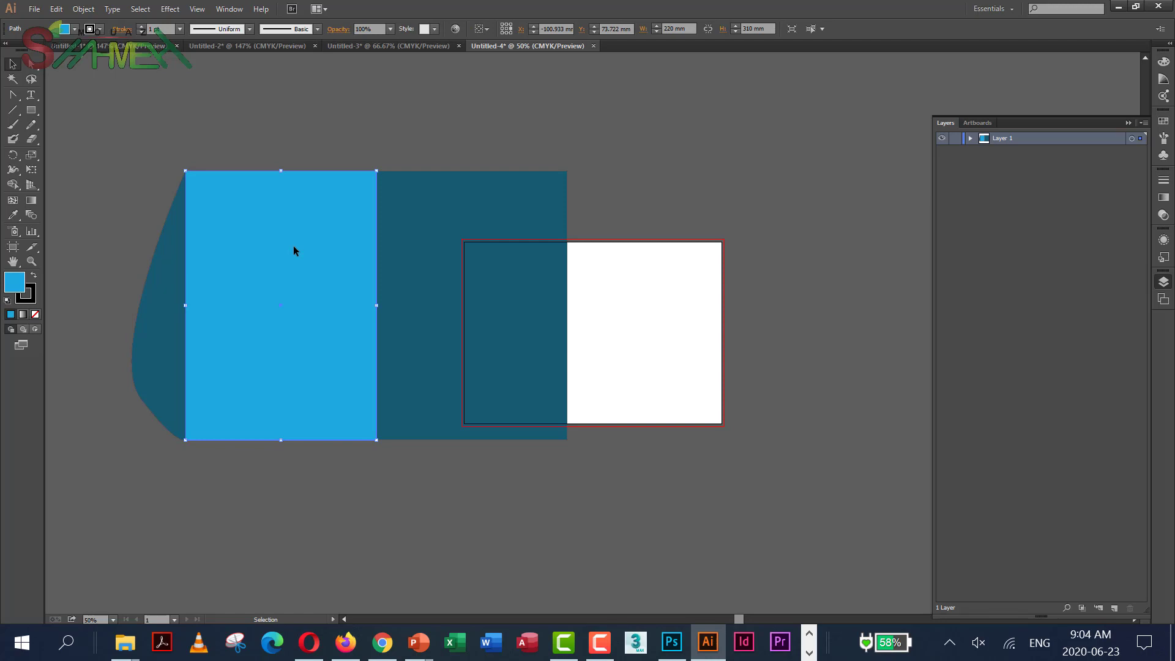
# Duplicate the light-blue panel directly below itself and set the copy's height to 50 mm.
pyautogui.press('a')
pyautogui.press('v')
pyautogui.moveTo(305, 320); pyautogui.dragTo(296, 524)
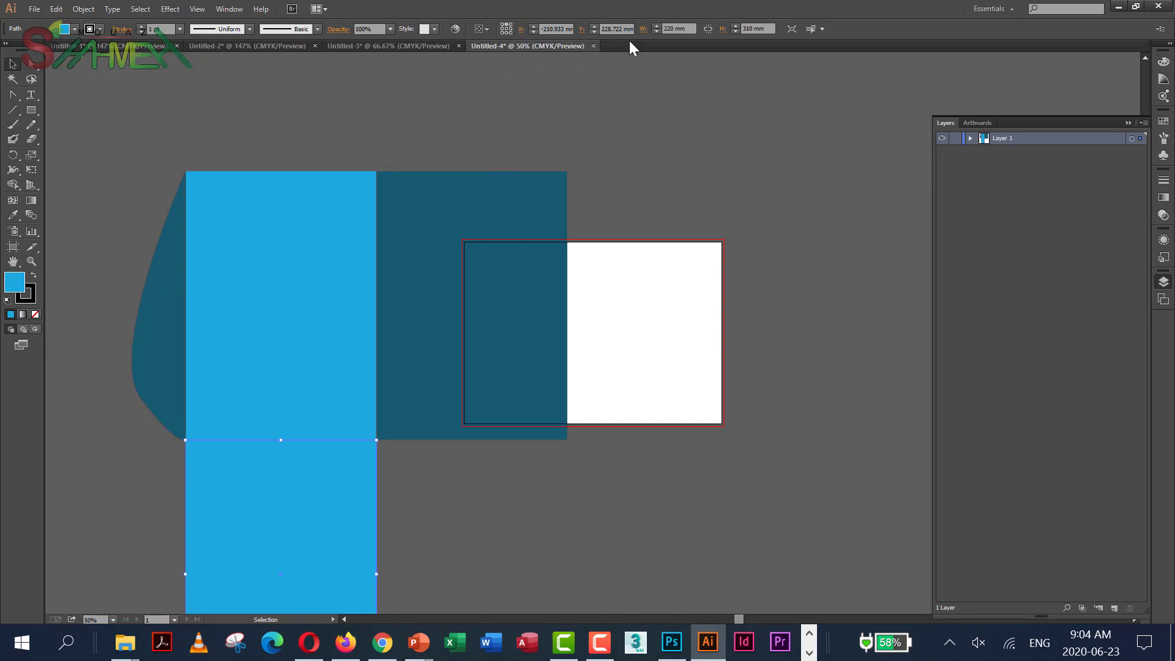
pyautogui.doubleClick(748, 29)
pyautogui.write('50')
pyautogui.click(669, 29)
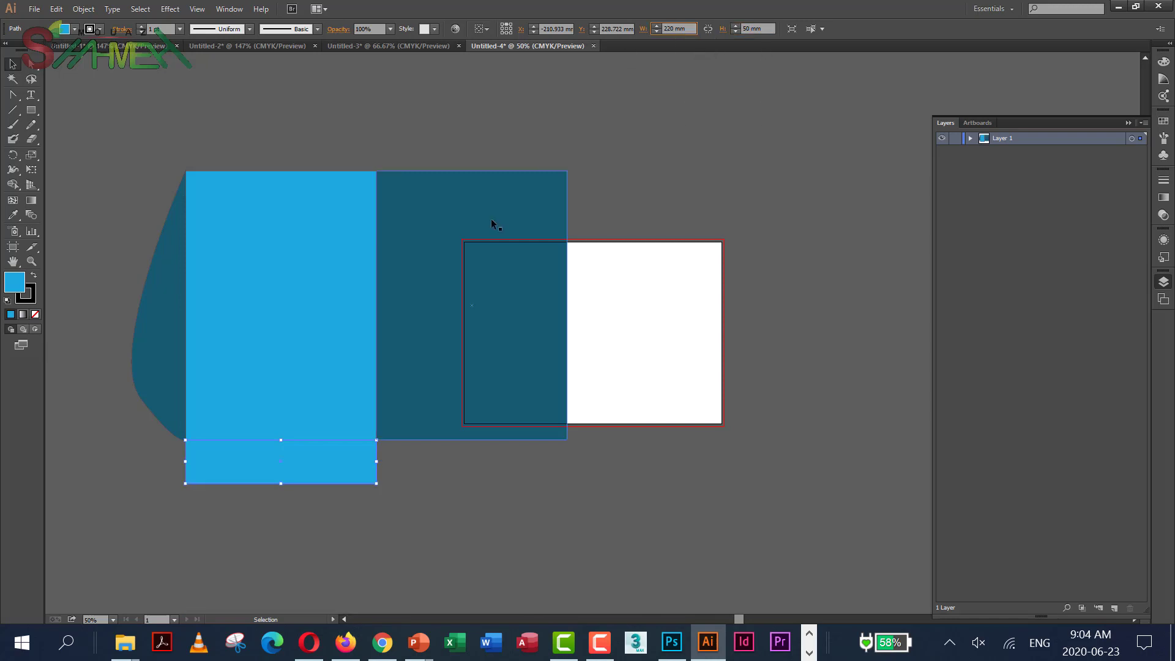
pyautogui.click(20, 286)
pyautogui.doubleClick(20, 286)
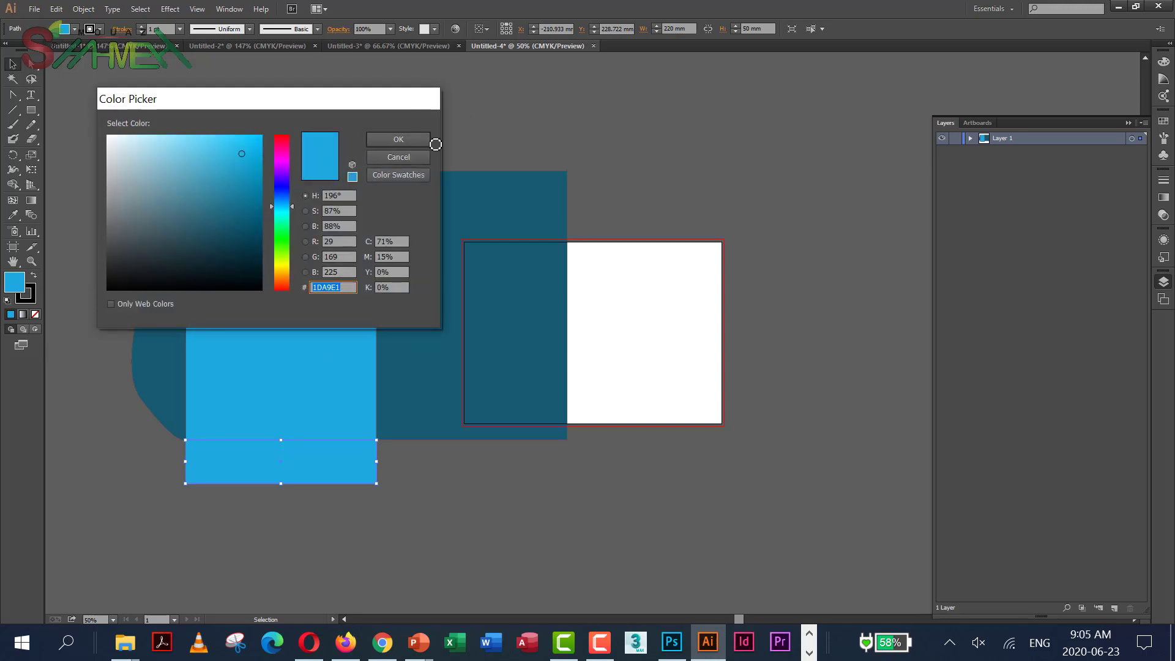
# Fill the 220 × 50 mm bottom strip with the curved flap's dark blue 105970.
pyautogui.click(400, 157)
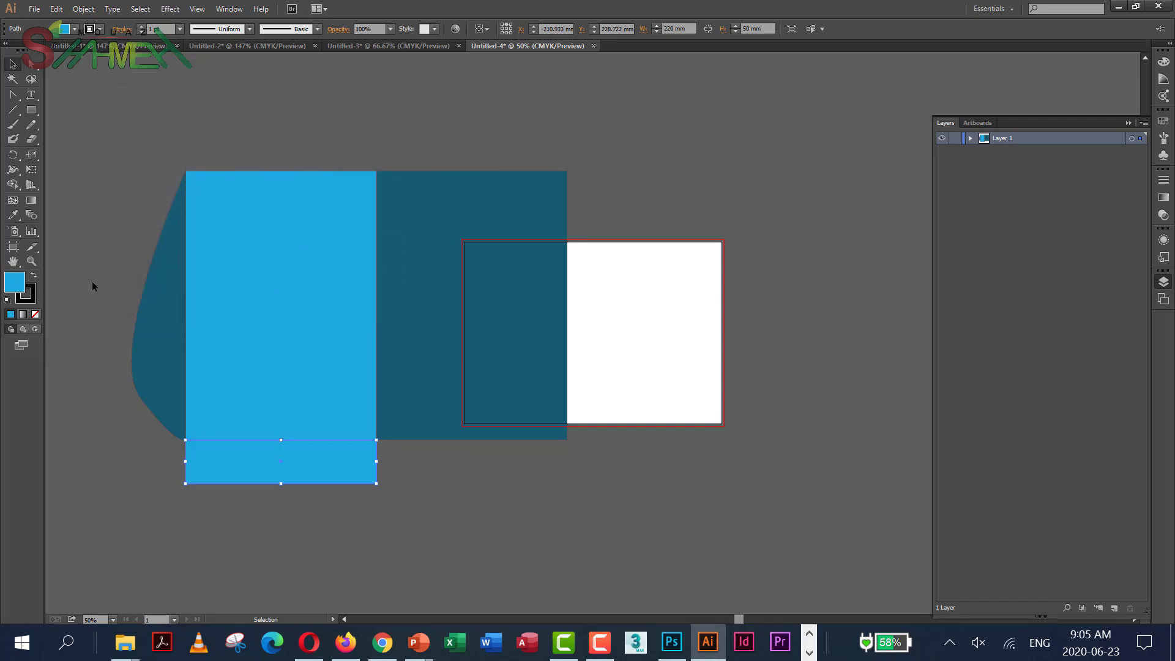
pyautogui.click(161, 312)
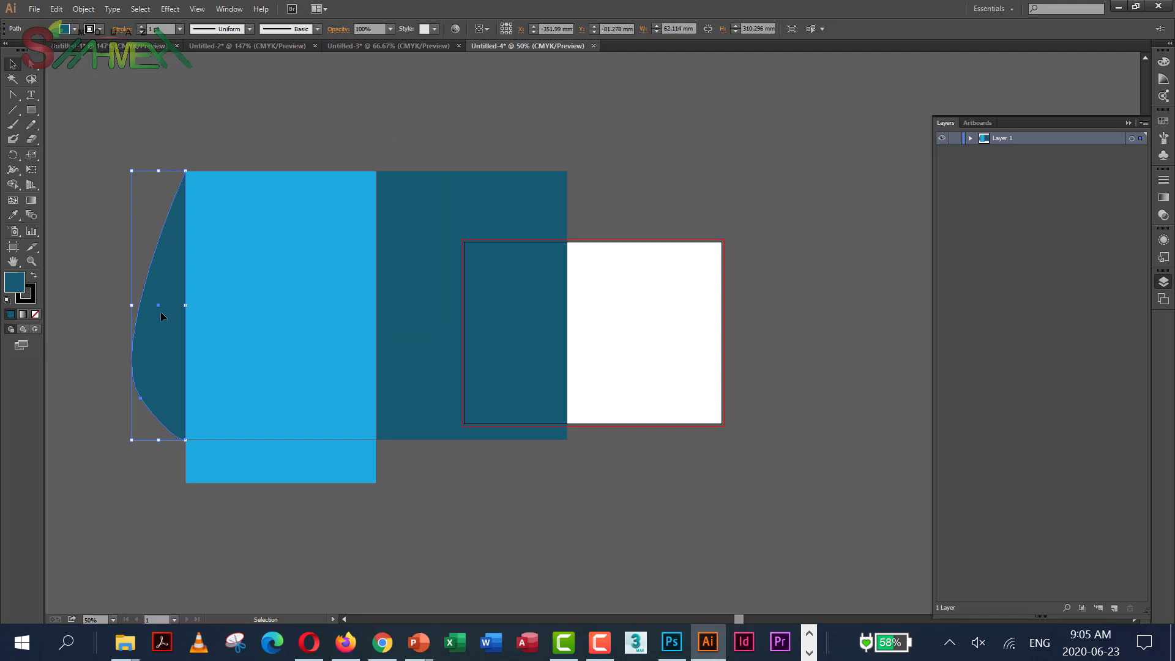
pyautogui.doubleClick(17, 284)
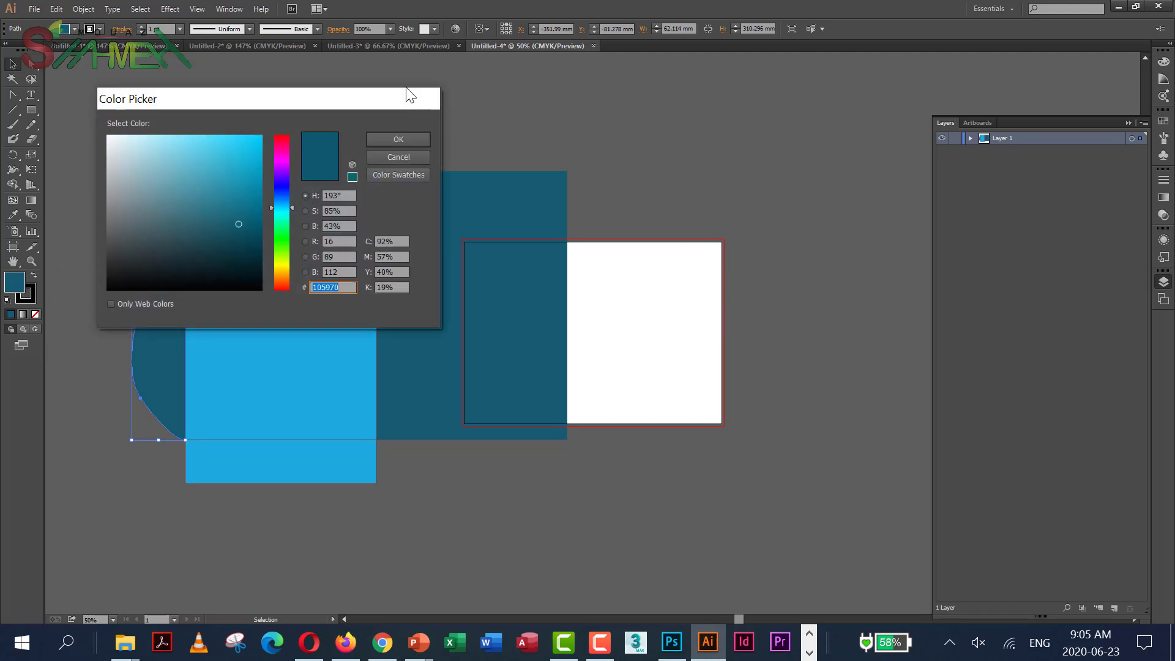
pyautogui.click(406, 156)
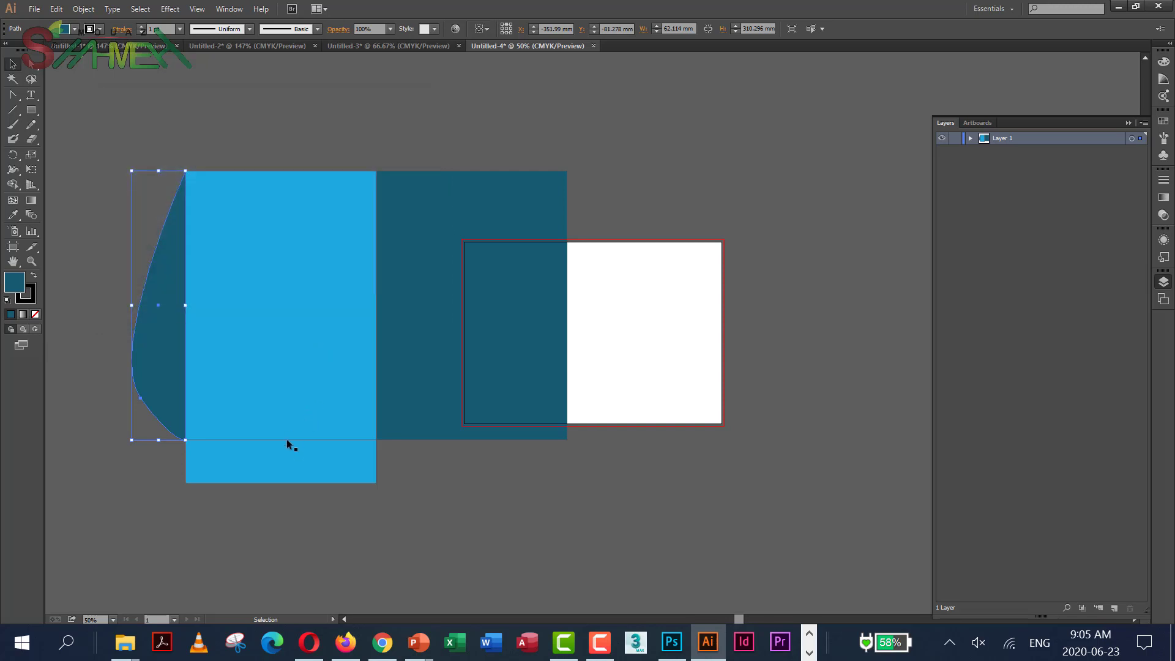
pyautogui.click(286, 459)
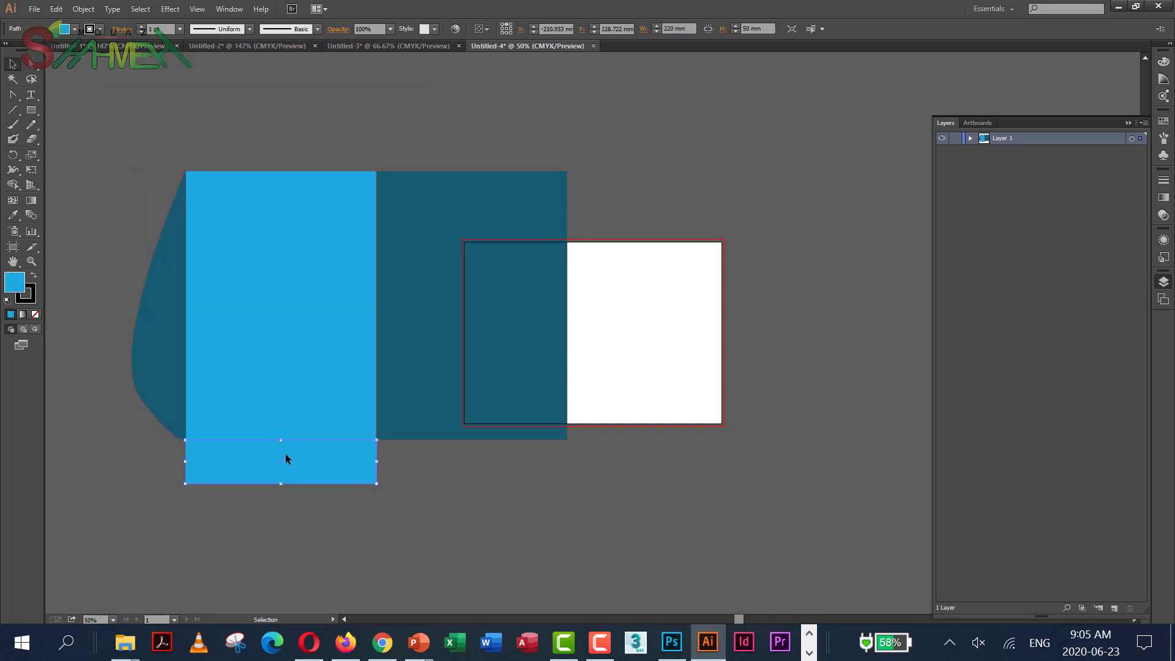
pyautogui.doubleClick(17, 285)
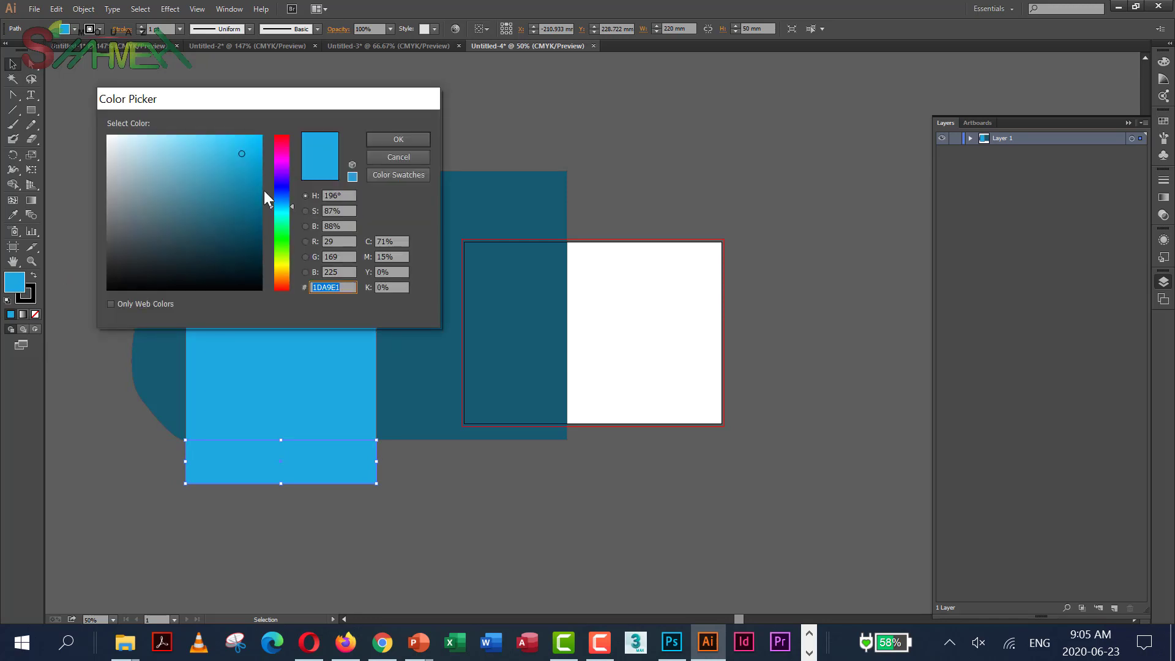
pyautogui.write('105970')
pyautogui.click(389, 142)
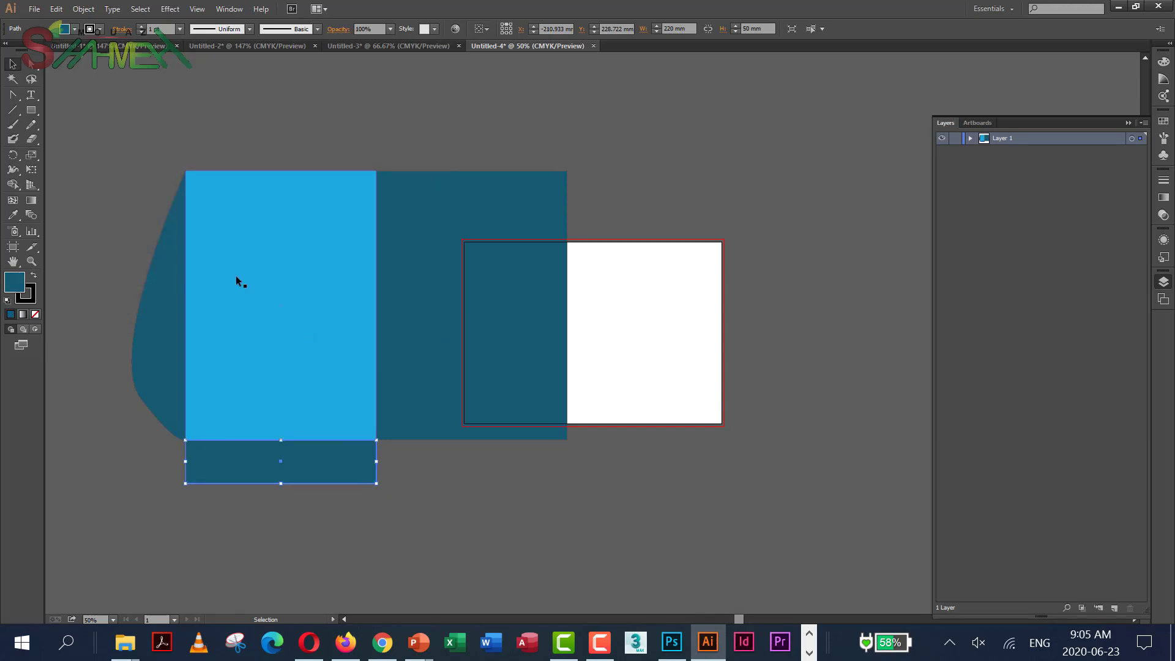
# Delete the dark bottom strip's bottom-right corner anchor point.
pyautogui.moveTo(12, 98); pyautogui.dragTo(58, 123)
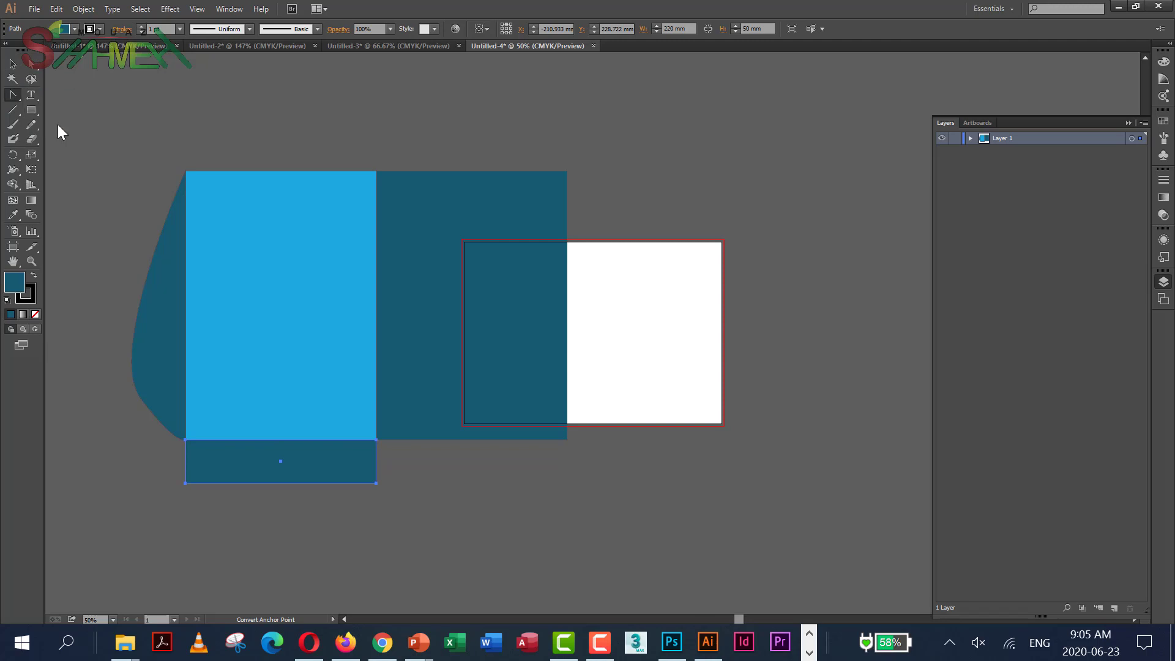
pyautogui.click(377, 489)
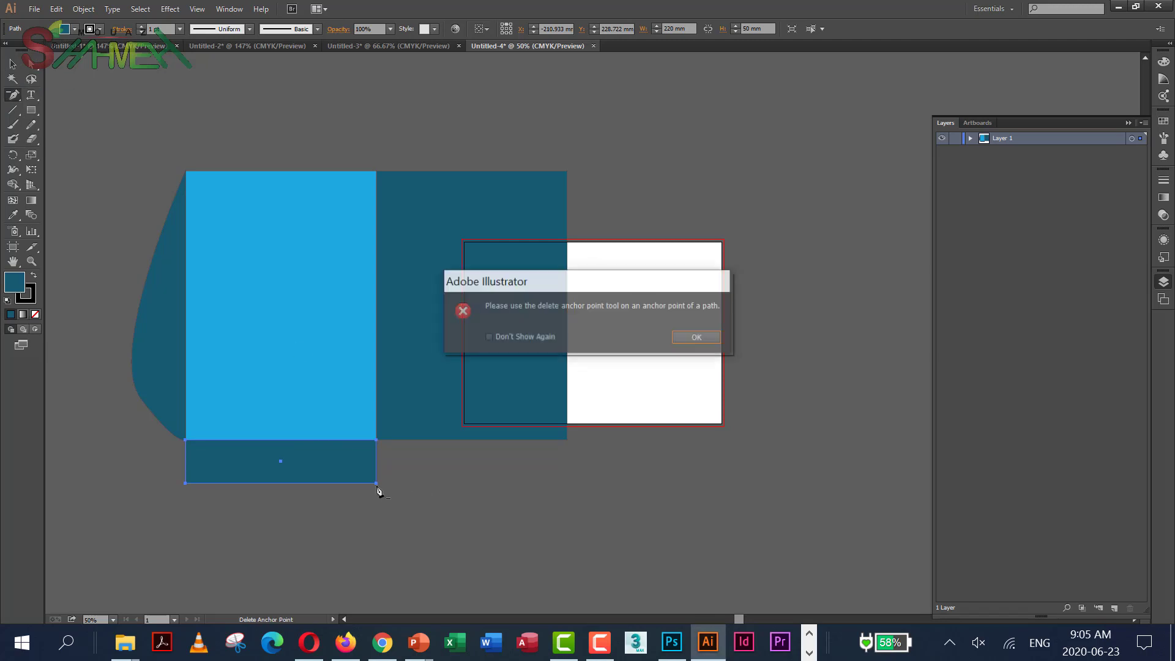
pyautogui.click(694, 336)
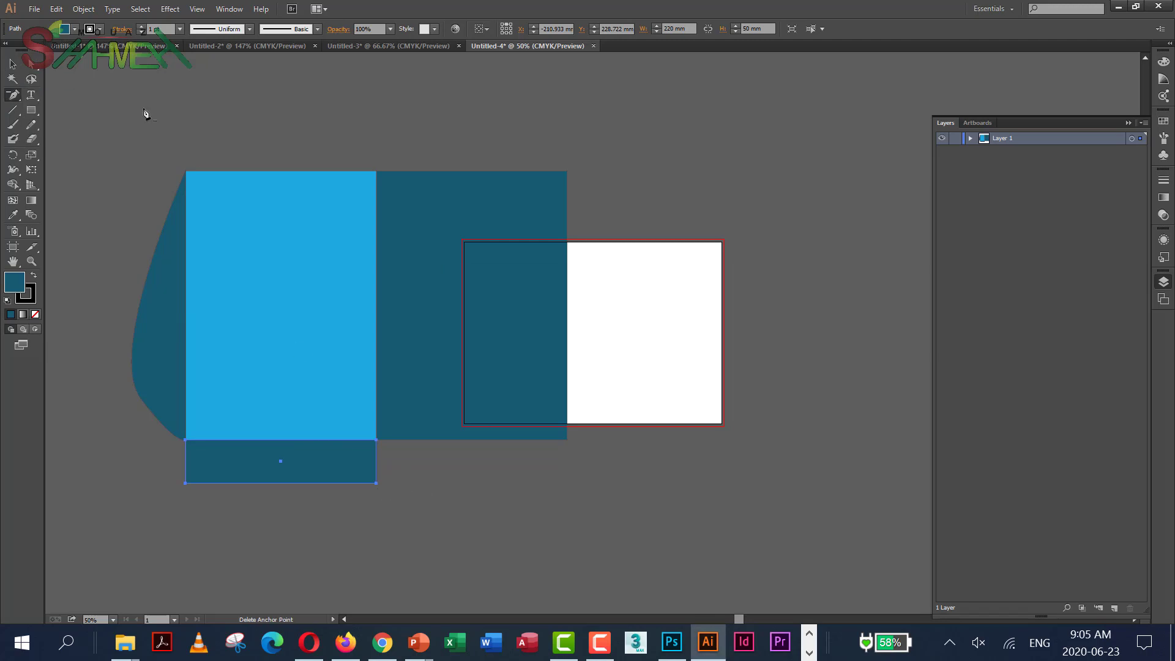
pyautogui.click(32, 64)
pyautogui.click(14, 96)
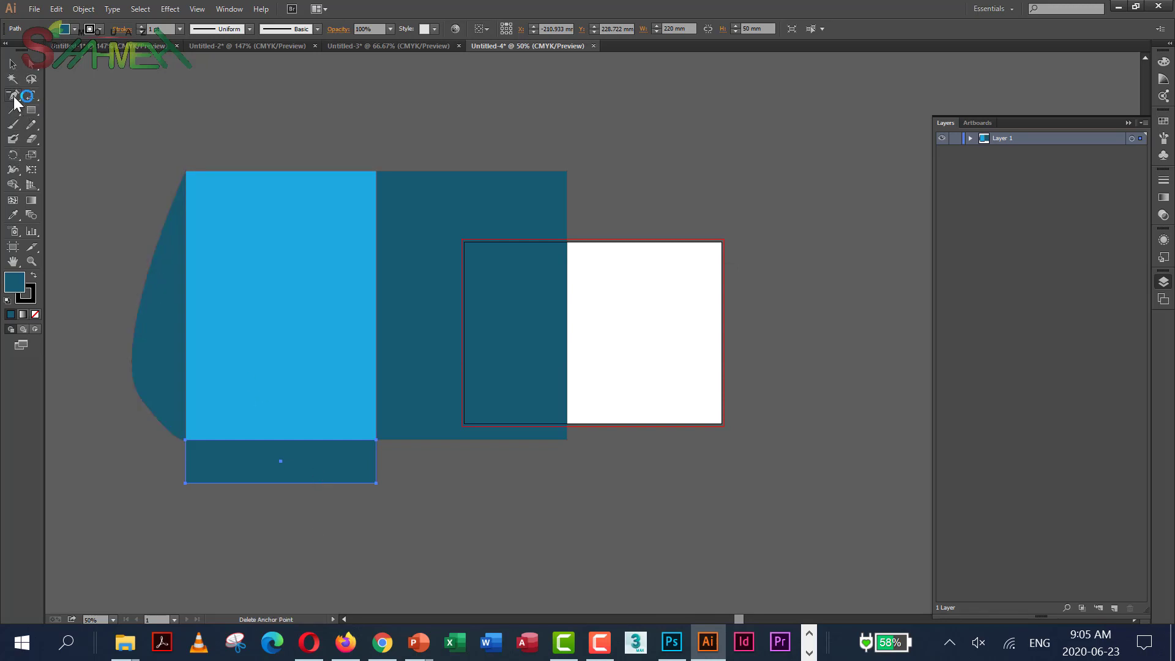
pyautogui.click(376, 483)
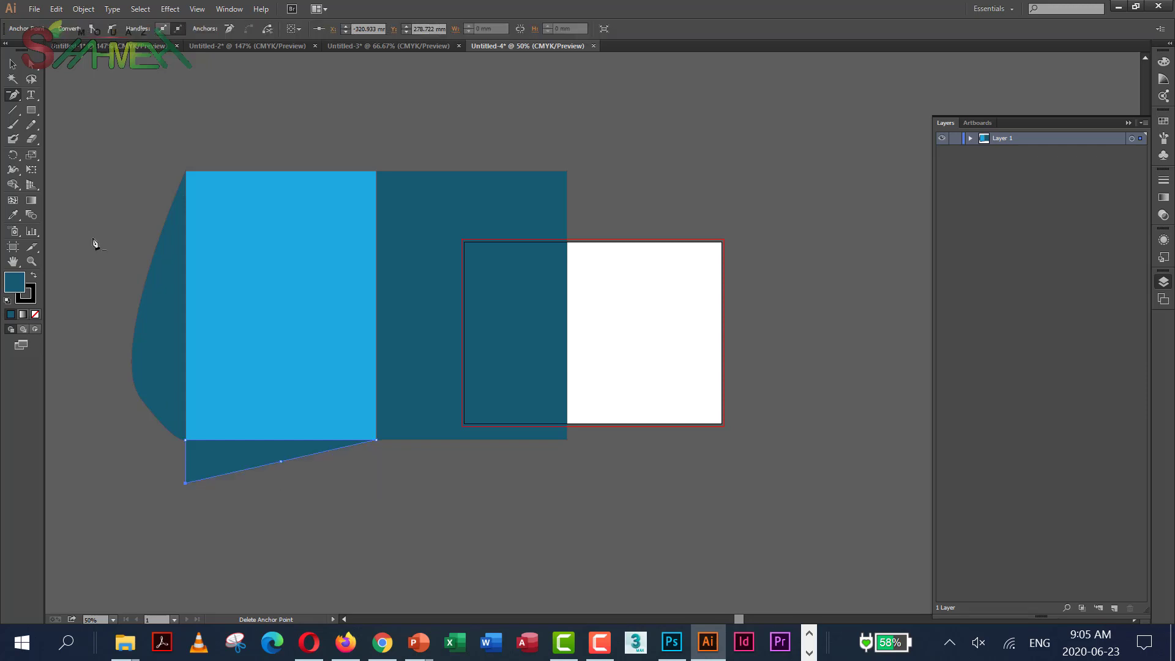
# Curve the strip's bottom-left point and shift it right into a rounded pocket flap.
pyautogui.moveTo(14, 94); pyautogui.dragTo(64, 133)
pyautogui.moveTo(185, 483); pyautogui.dragTo(138, 446)
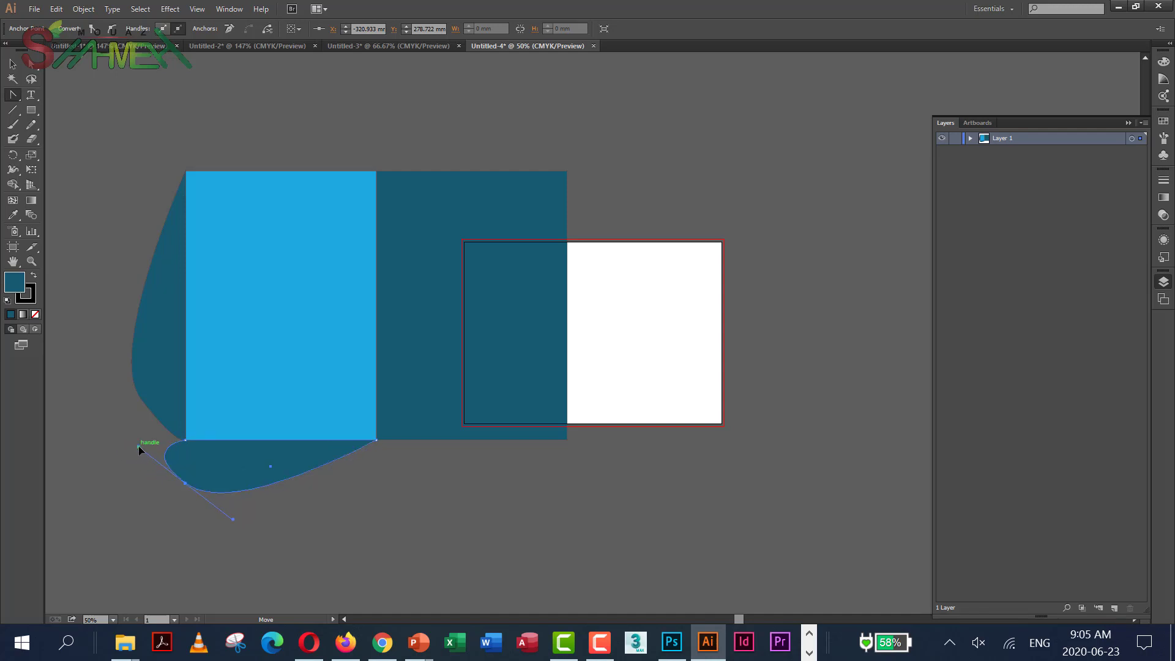
pyautogui.click(31, 64)
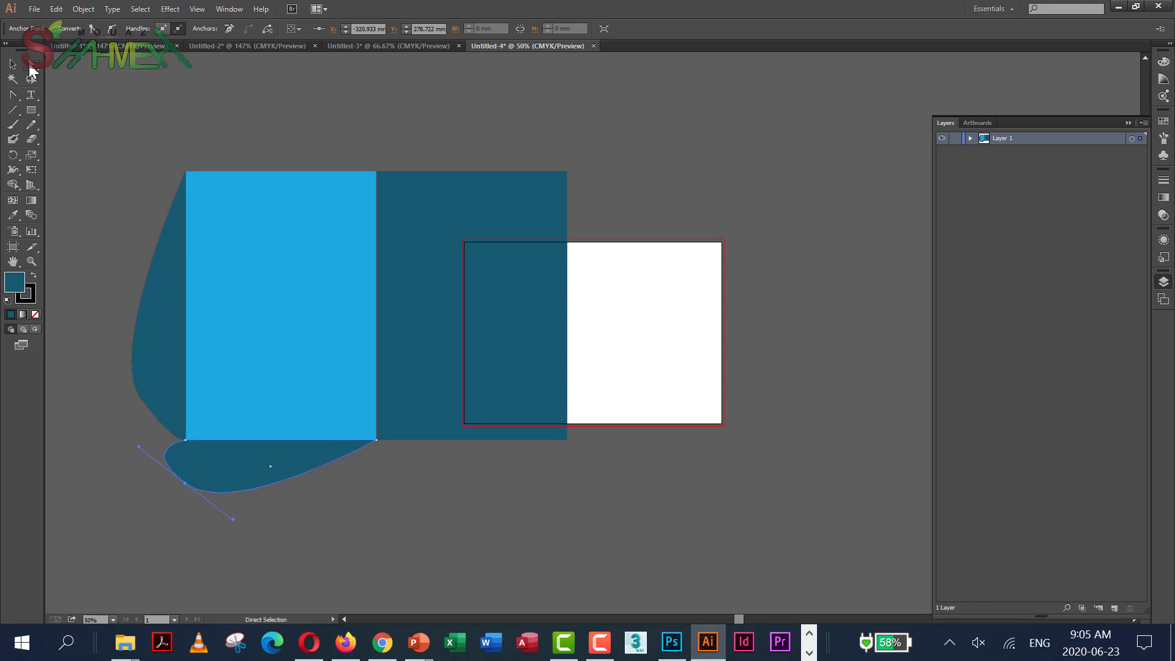
pyautogui.click(185, 483)
pyautogui.moveTo(192, 487); pyautogui.dragTo(227, 483)
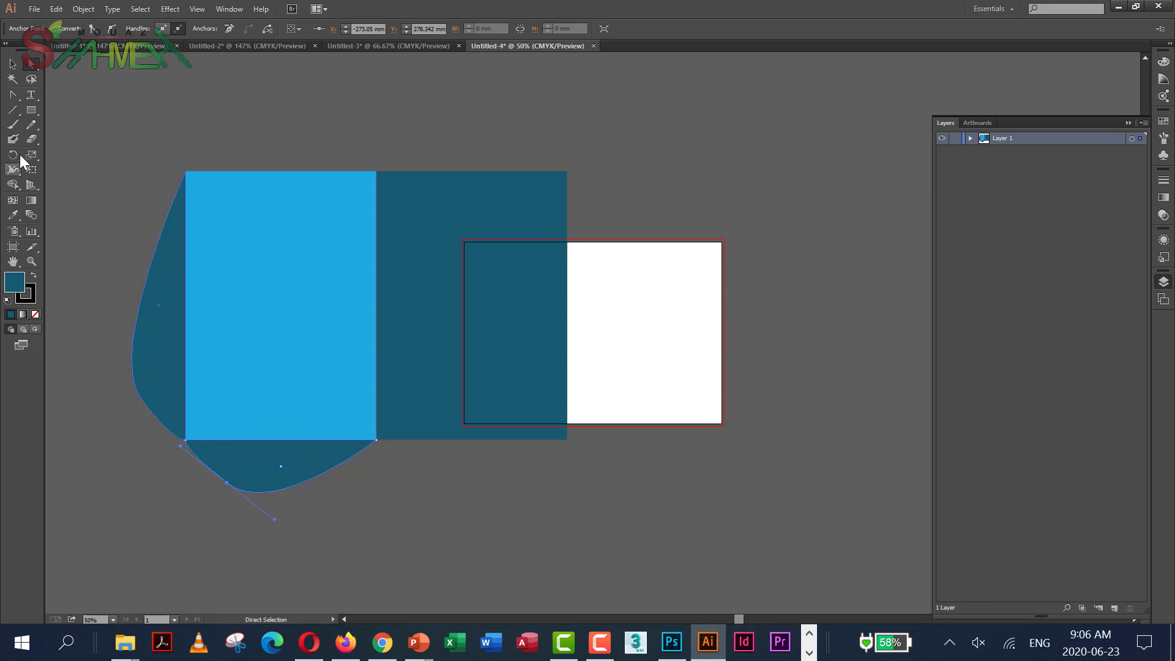
pyautogui.click(12, 63)
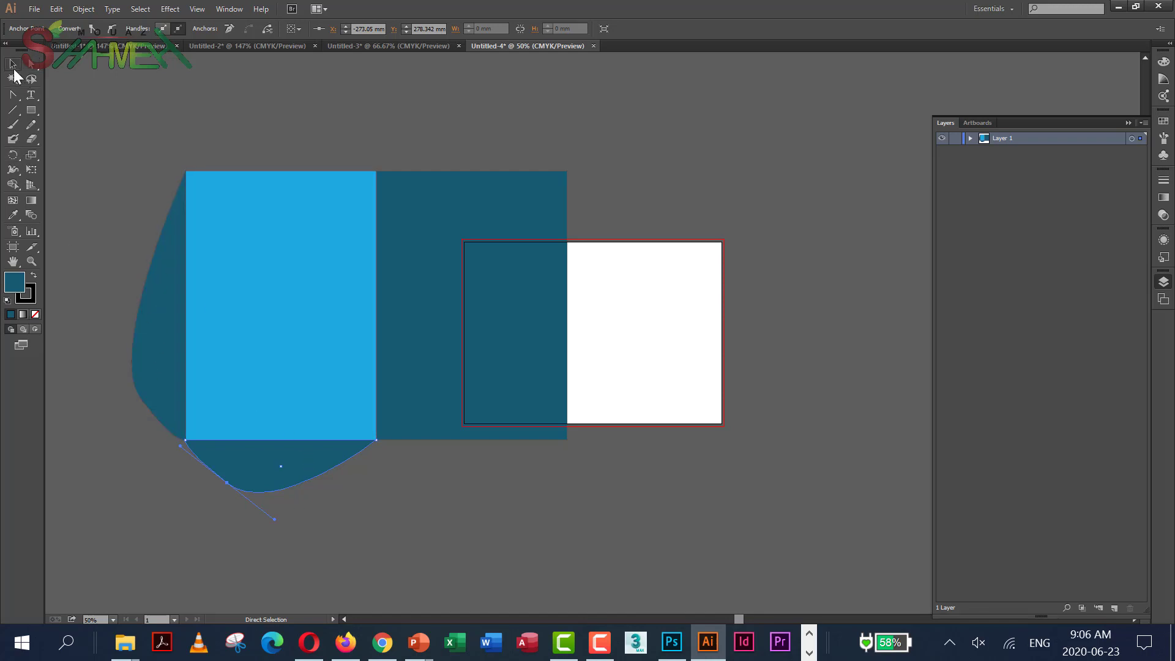
# Reflect the left curved flap vertically and place it on the light-blue panel's left edge.
pyautogui.click(115, 185)
pyautogui.click(167, 305)
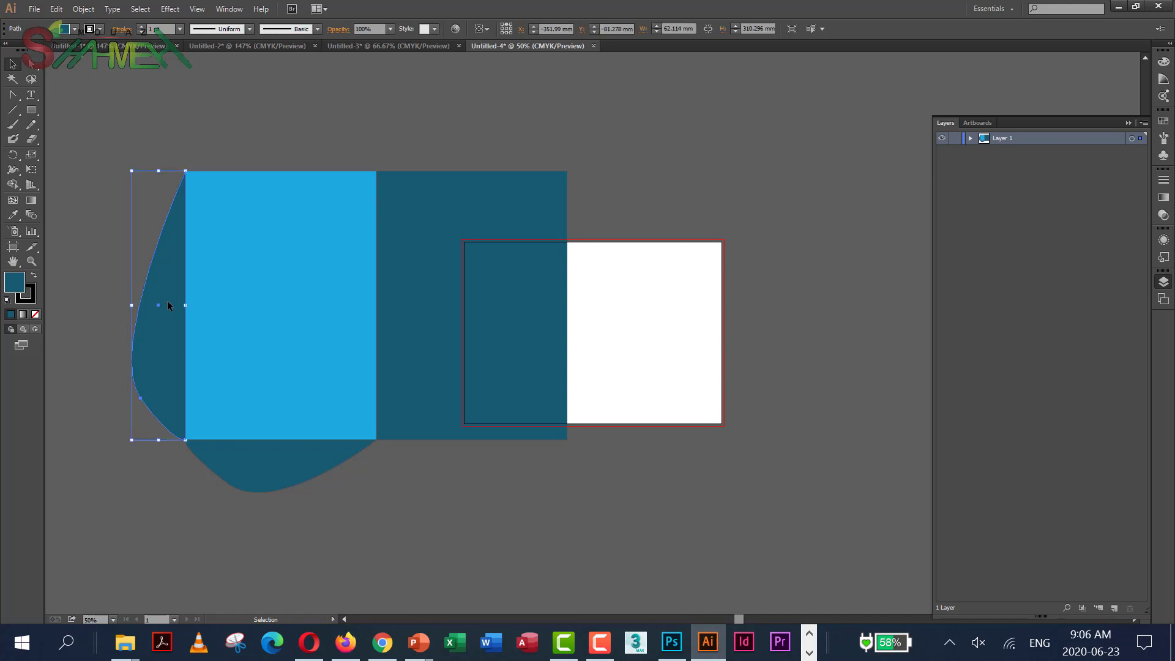
pyautogui.rightClick(167, 301)
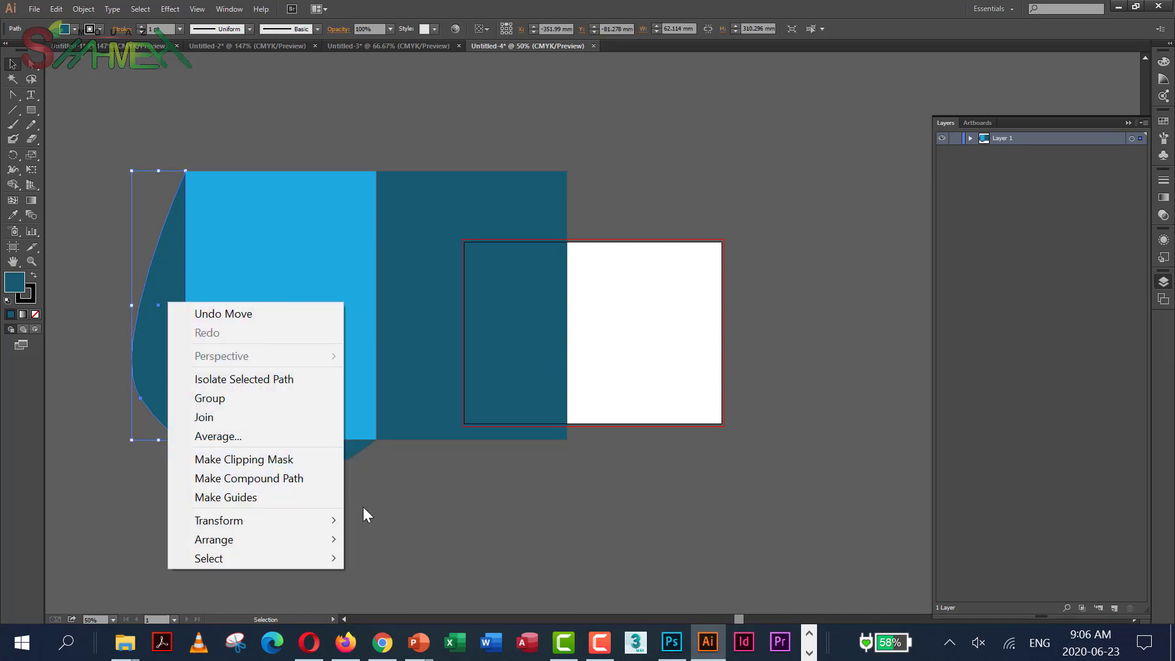
pyautogui.moveTo(294, 520)
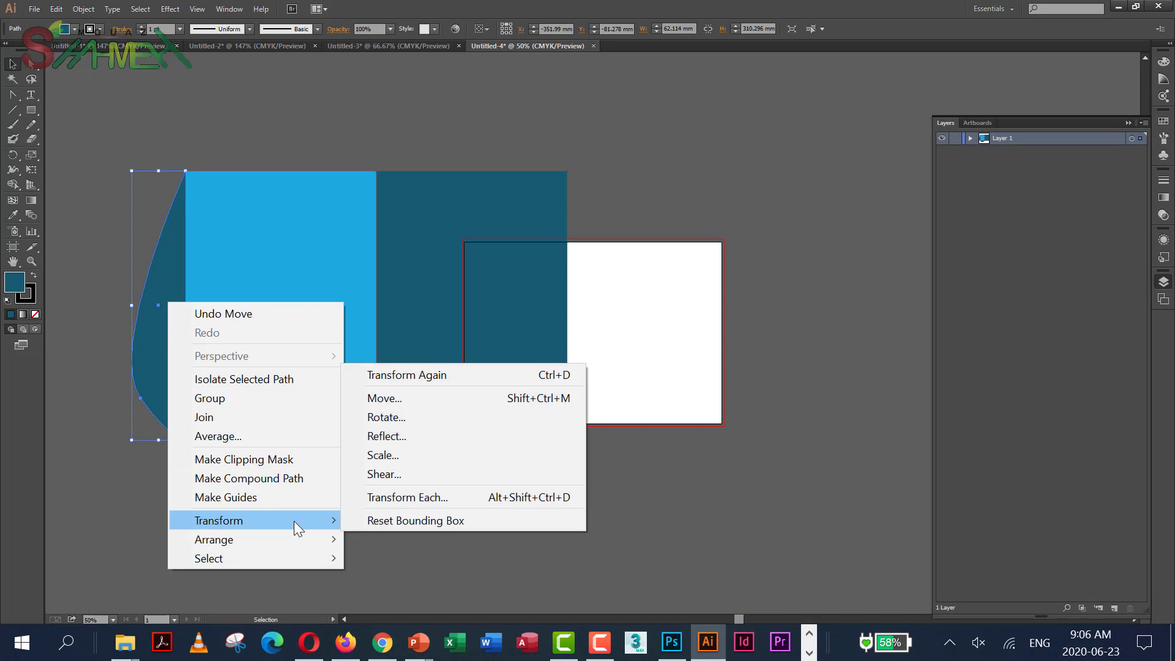
pyautogui.click(407, 433)
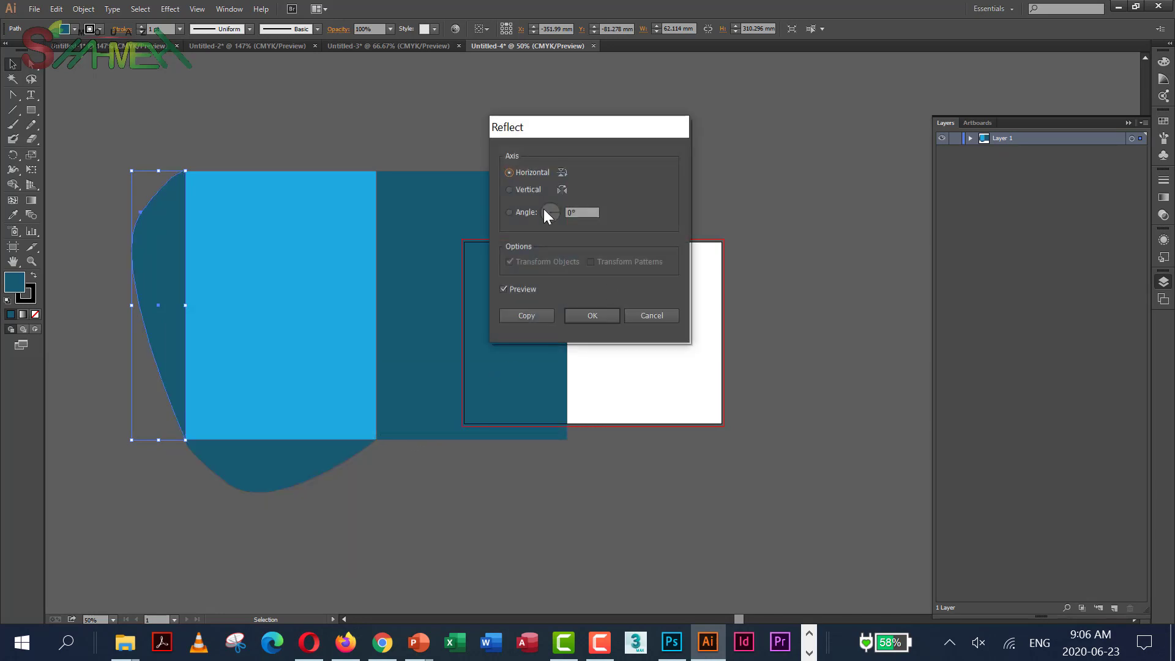
pyautogui.click(508, 189)
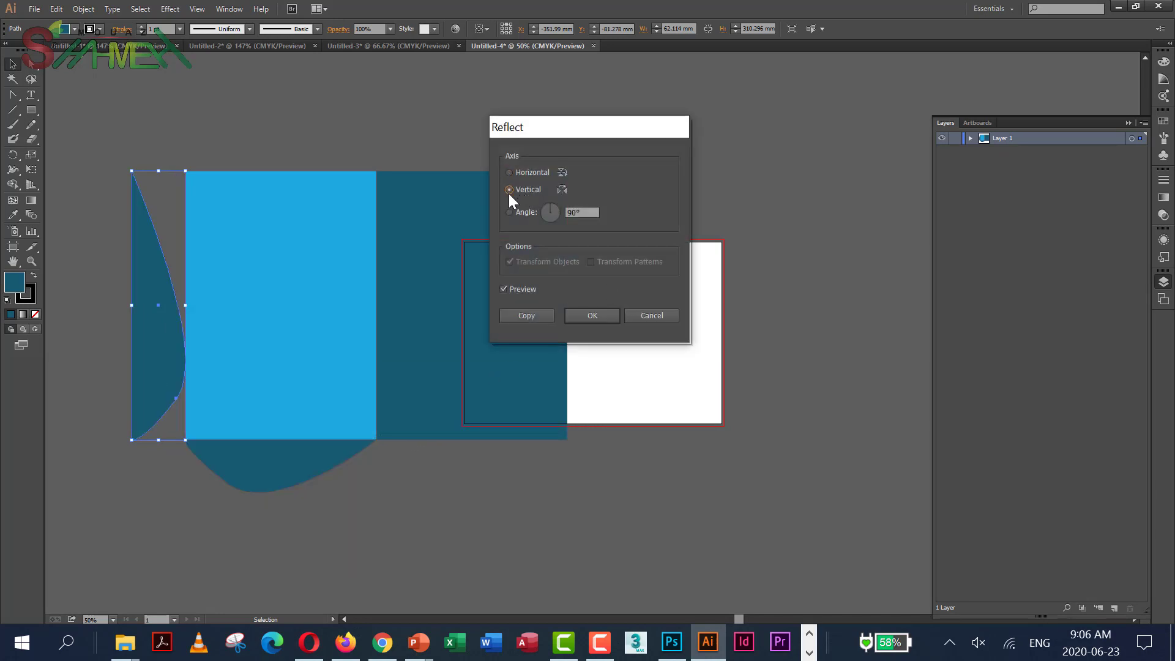
pyautogui.click(592, 315)
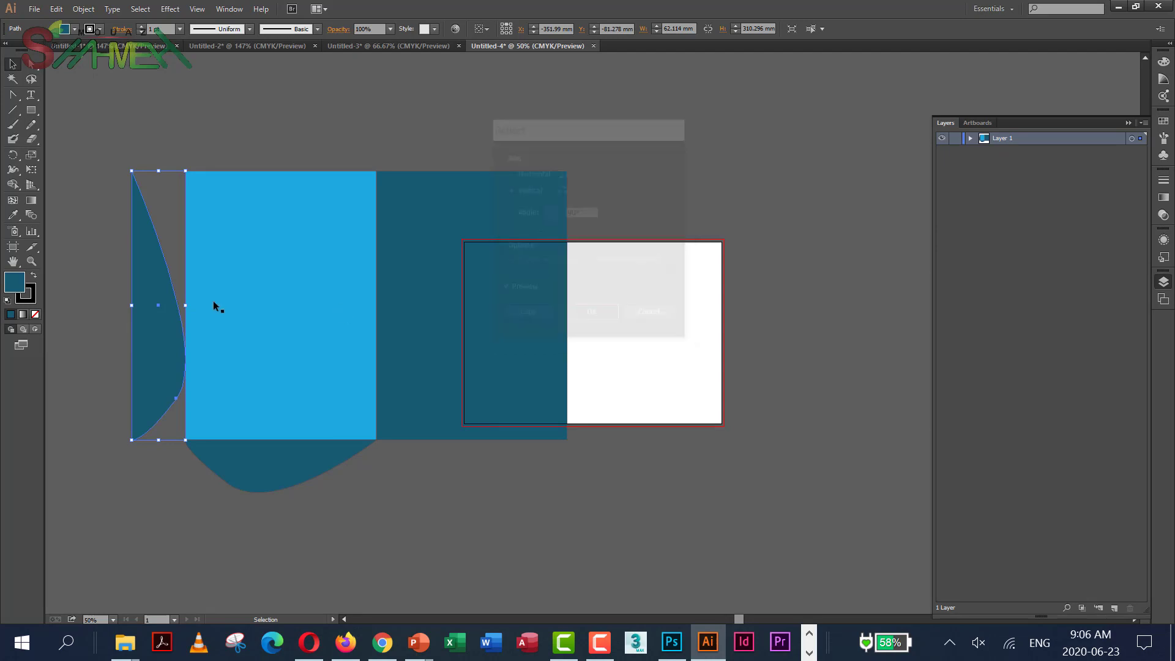
pyautogui.moveTo(160, 350); pyautogui.dragTo(212, 350)
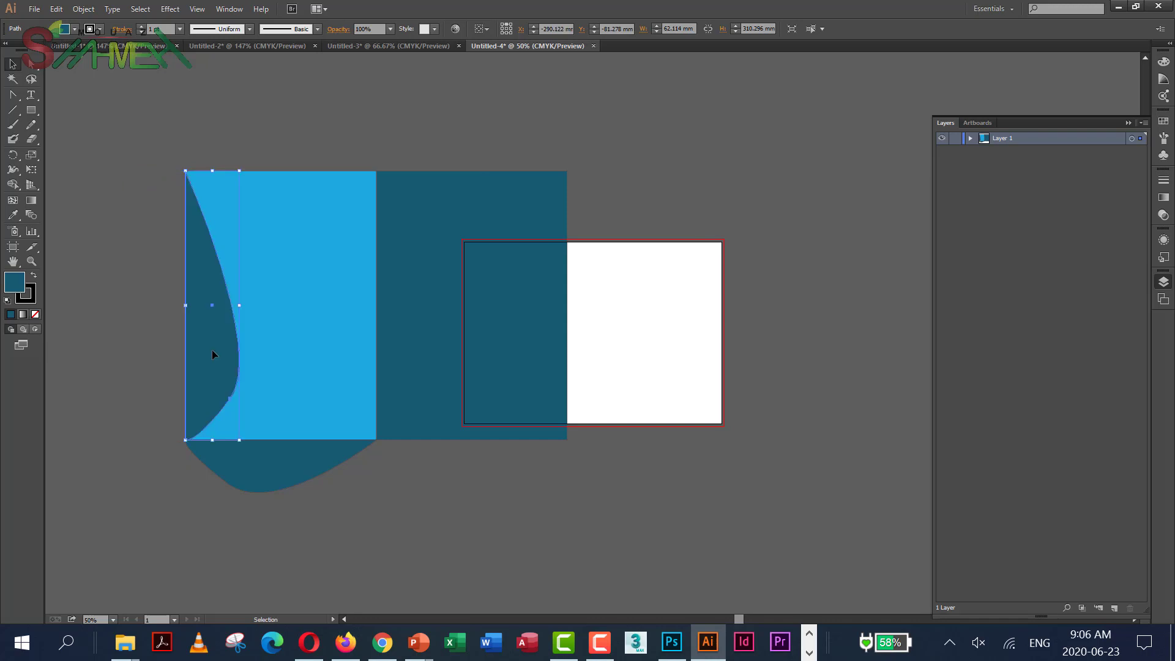
# Reflect the bottom flap horizontally and move it up into the panel's lower edge.
pyautogui.click(120, 442)
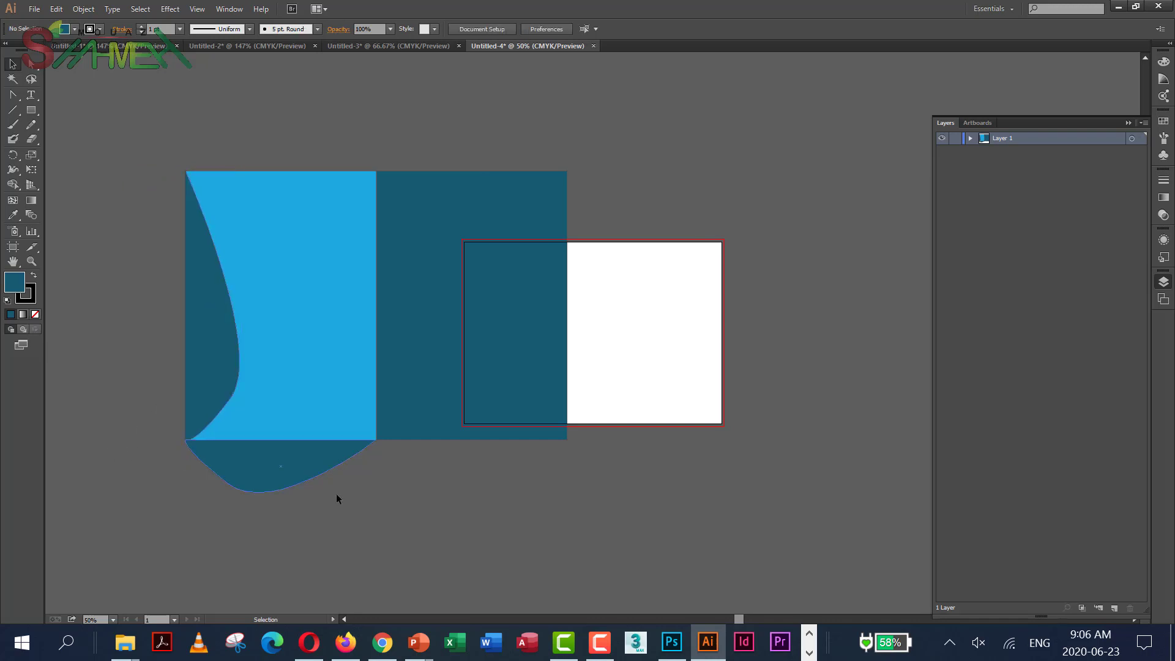
pyautogui.click(252, 452)
pyautogui.rightClick(252, 450)
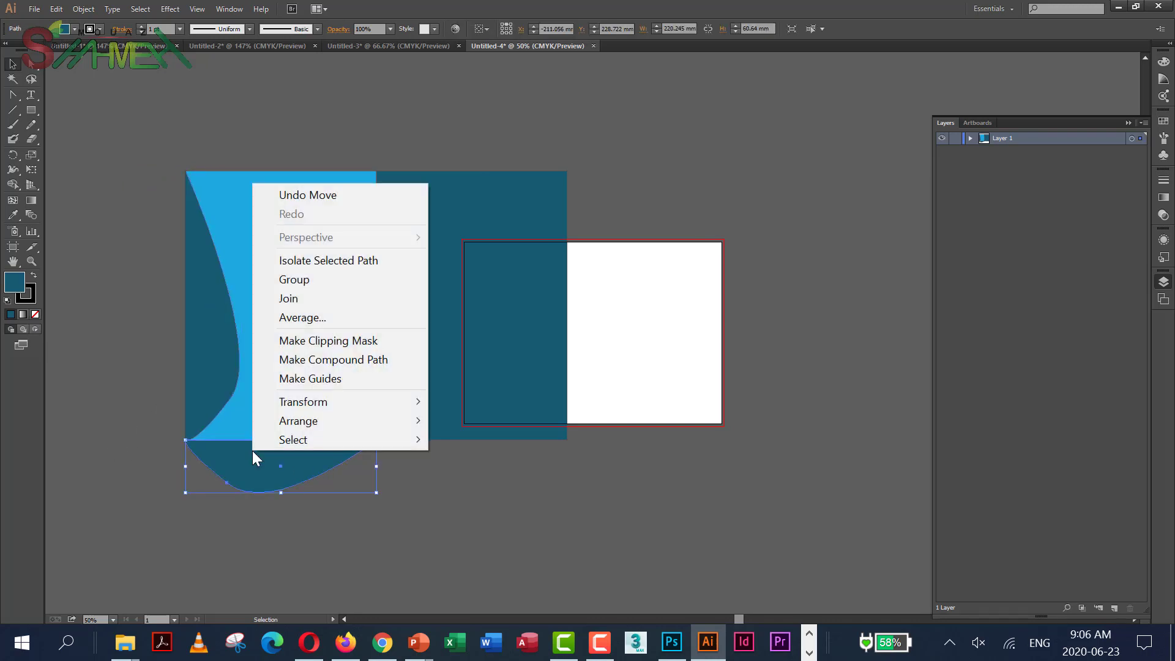
pyautogui.moveTo(383, 400)
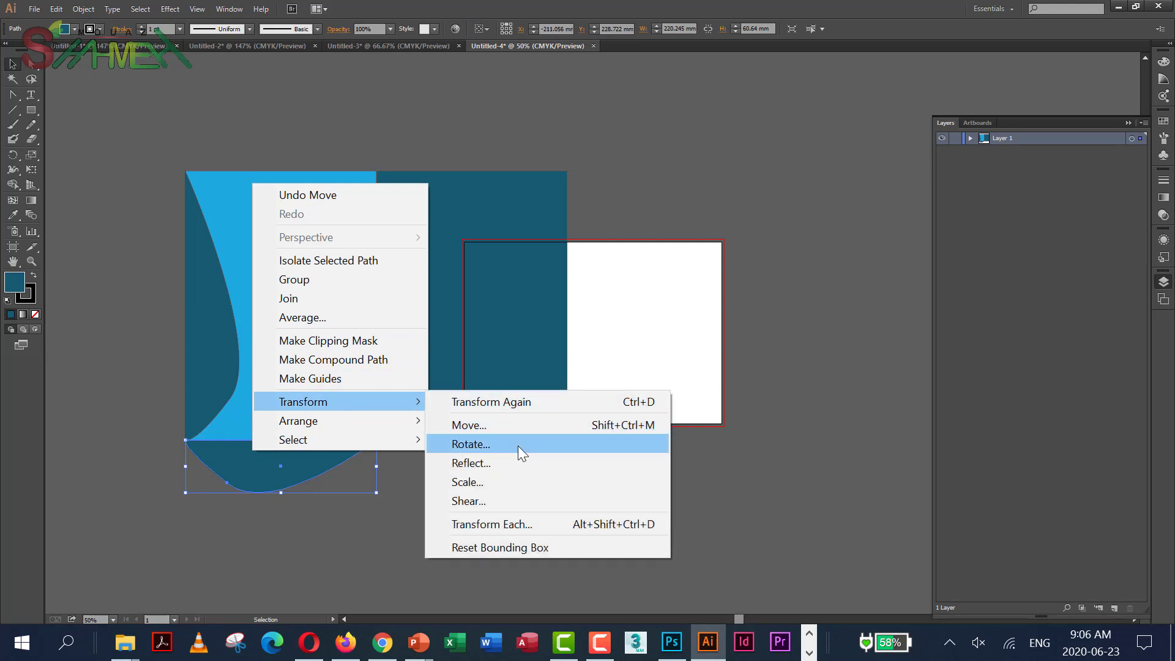
pyautogui.click(508, 462)
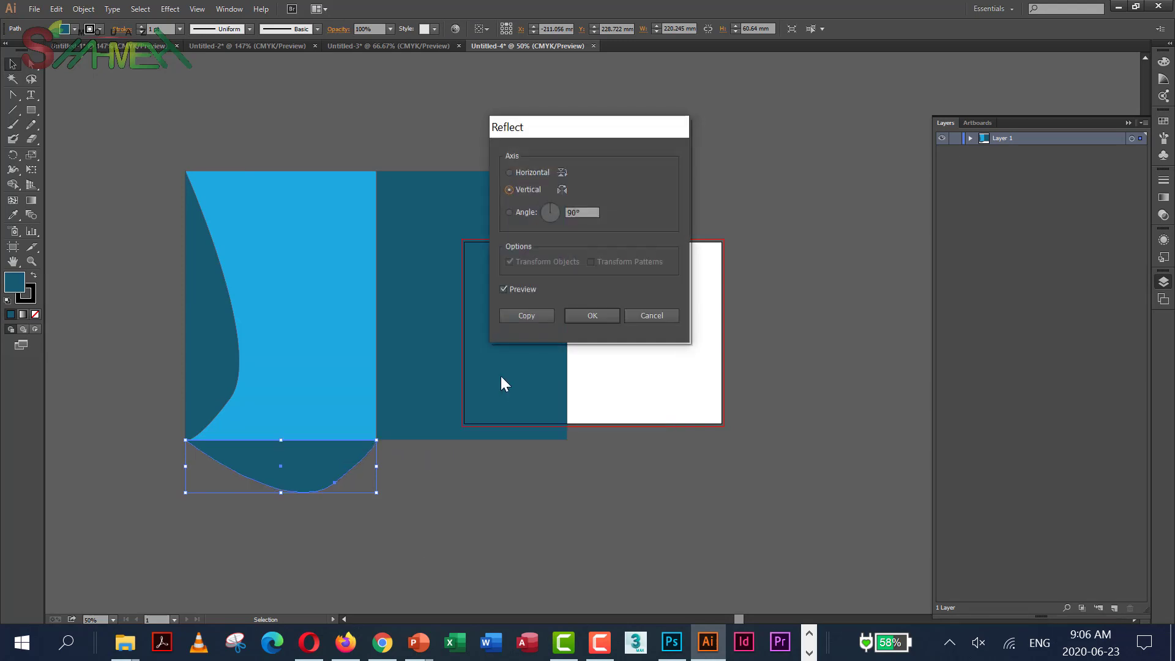
pyautogui.click(509, 172)
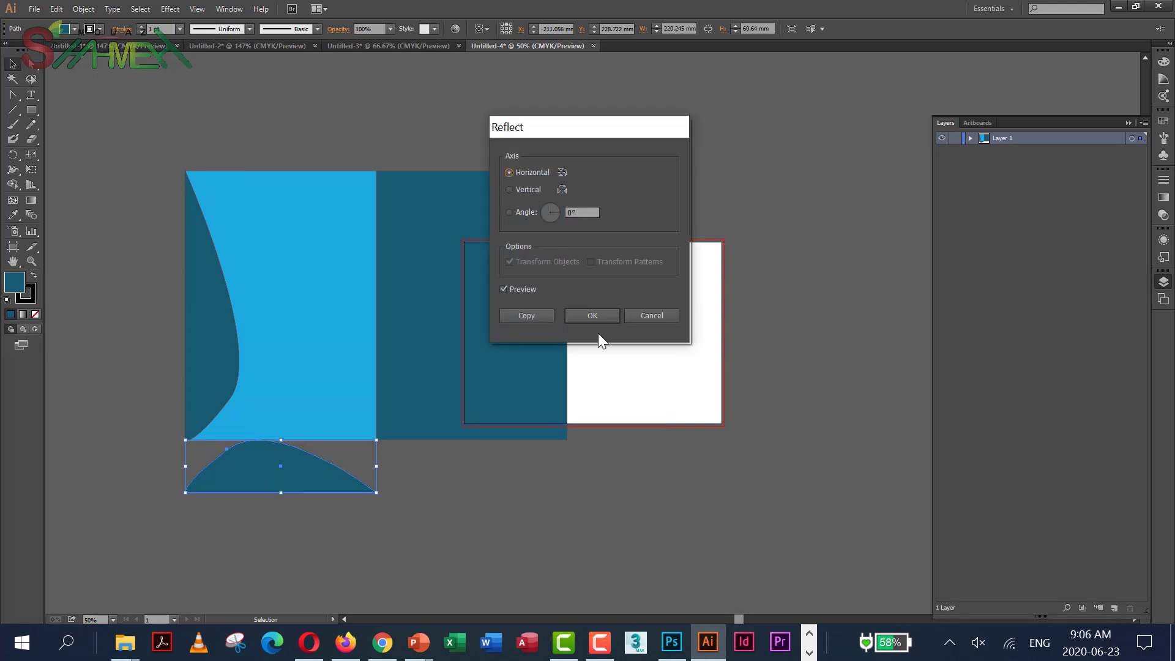
pyautogui.click(586, 317)
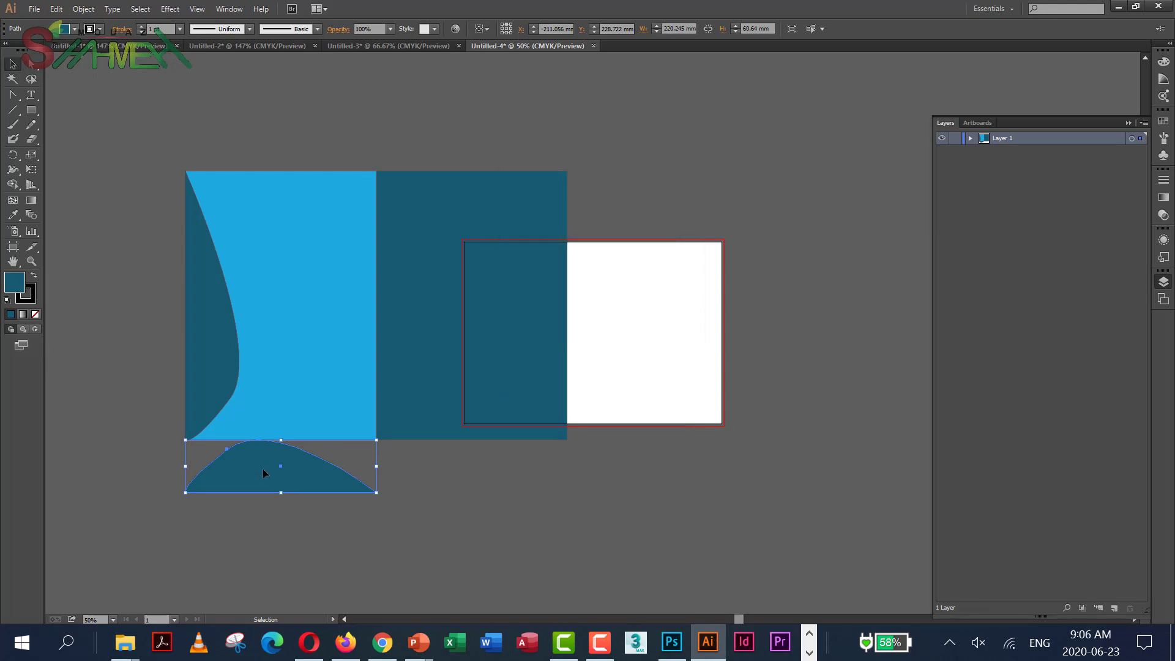
pyautogui.moveTo(313, 478); pyautogui.dragTo(313, 430)
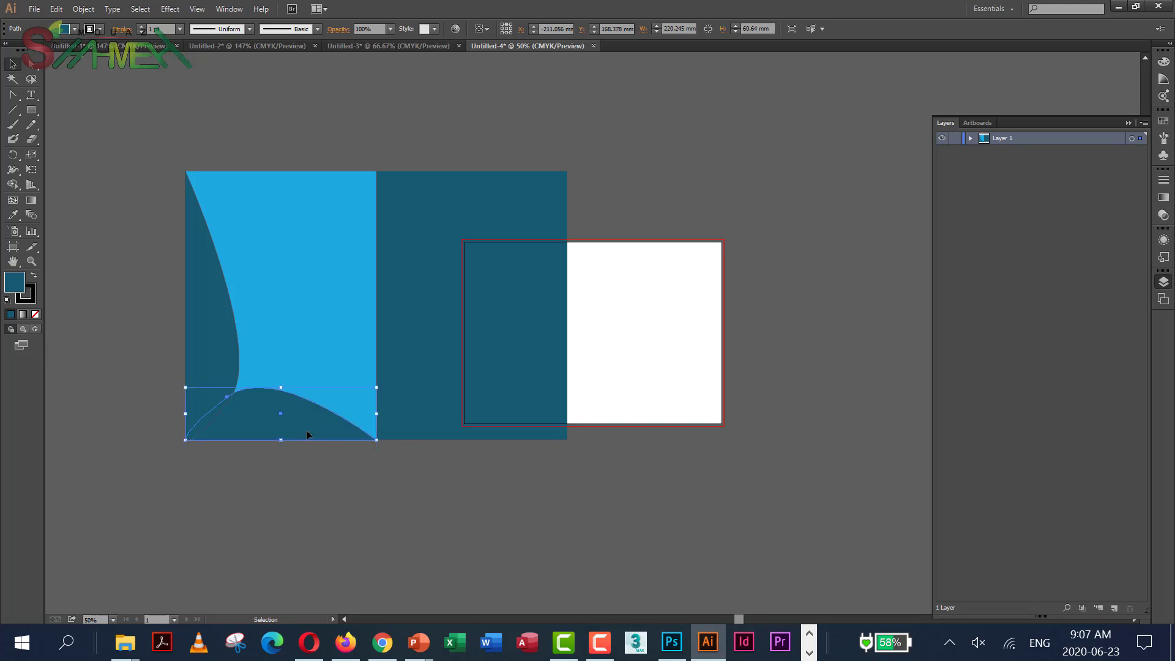
# Nudge the bottom flap, then select all folder shapes and move them over the artboard.
pyautogui.moveTo(306, 430)
pyautogui.mouseDown()
pyautogui.moveTo(306, 484)
pyautogui.moveTo(306, 435)
pyautogui.mouseUp()
pyautogui.click(96, 283)
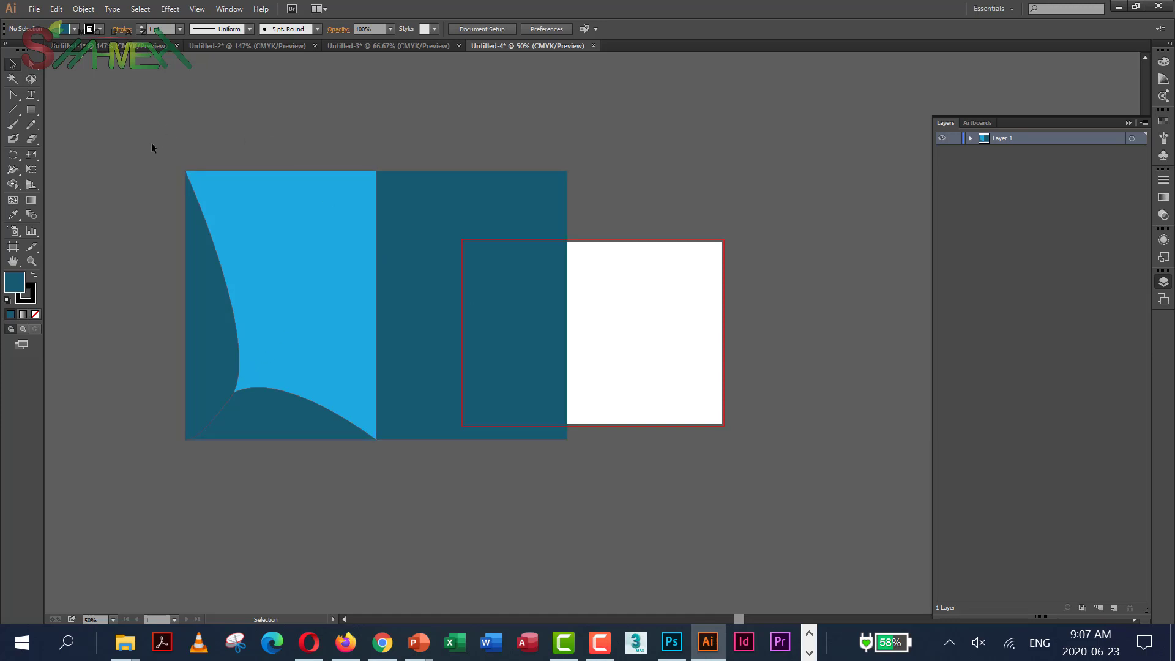
pyautogui.moveTo(421, 316); pyautogui.dragTo(608, 482)
pyautogui.moveTo(413, 303); pyautogui.dragTo(629, 303)
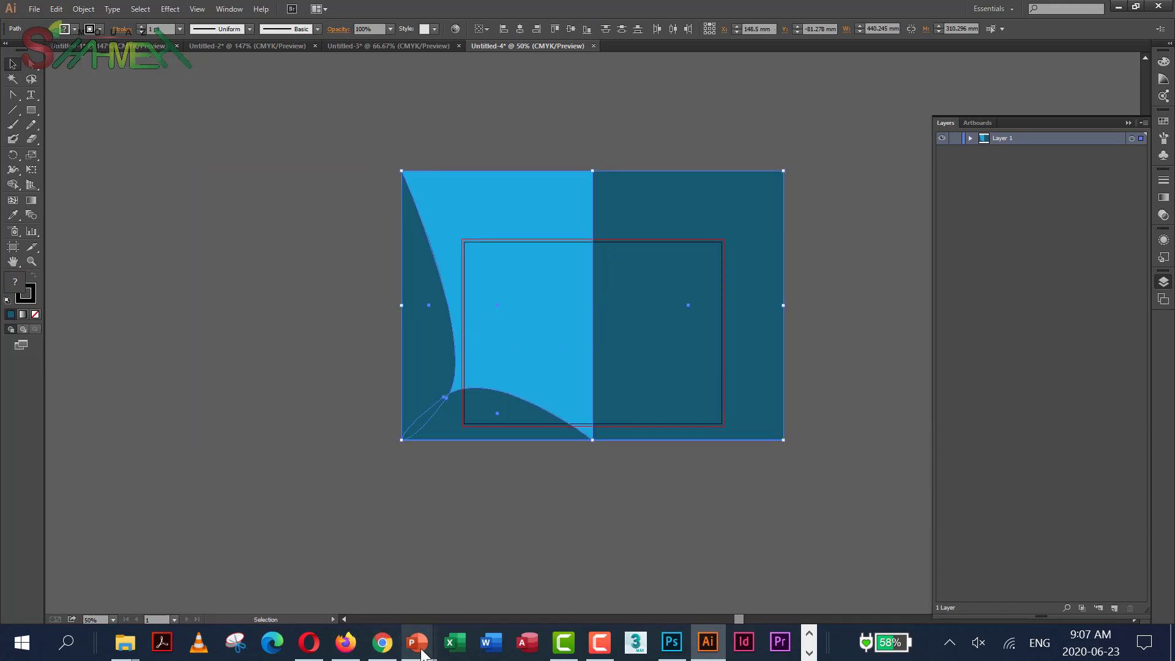
# Bring up the PowerPoint slideshow showing slide 28 of folder examples.
pyautogui.moveTo(421, 653)
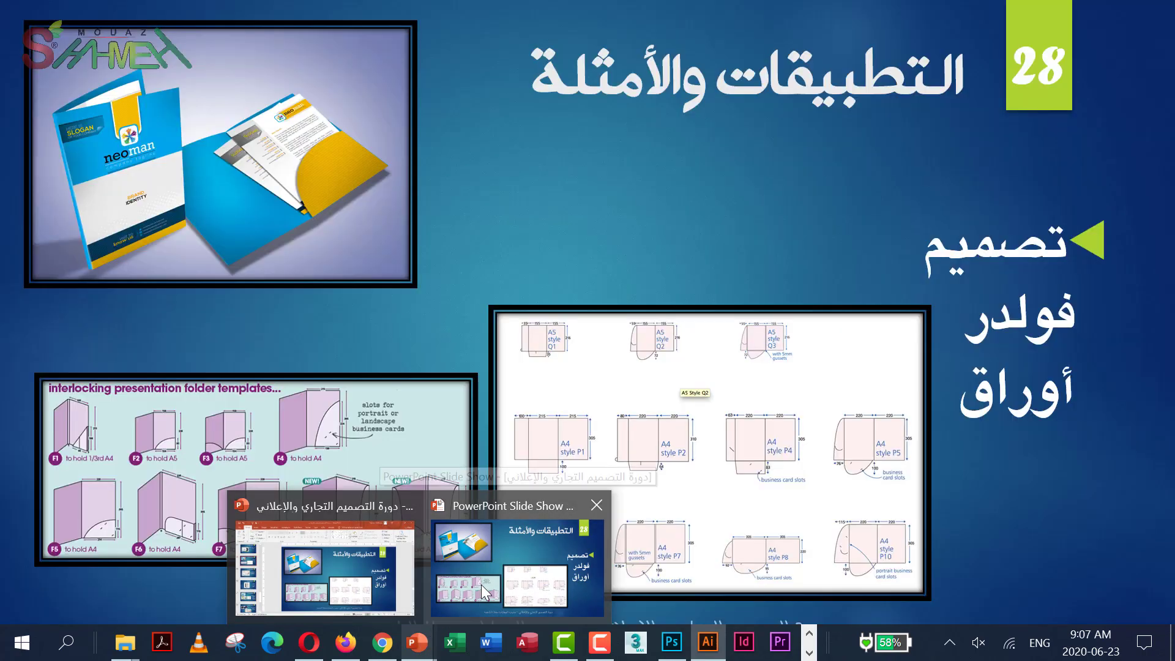
pyautogui.click(481, 585)
pyautogui.click(597, 350)
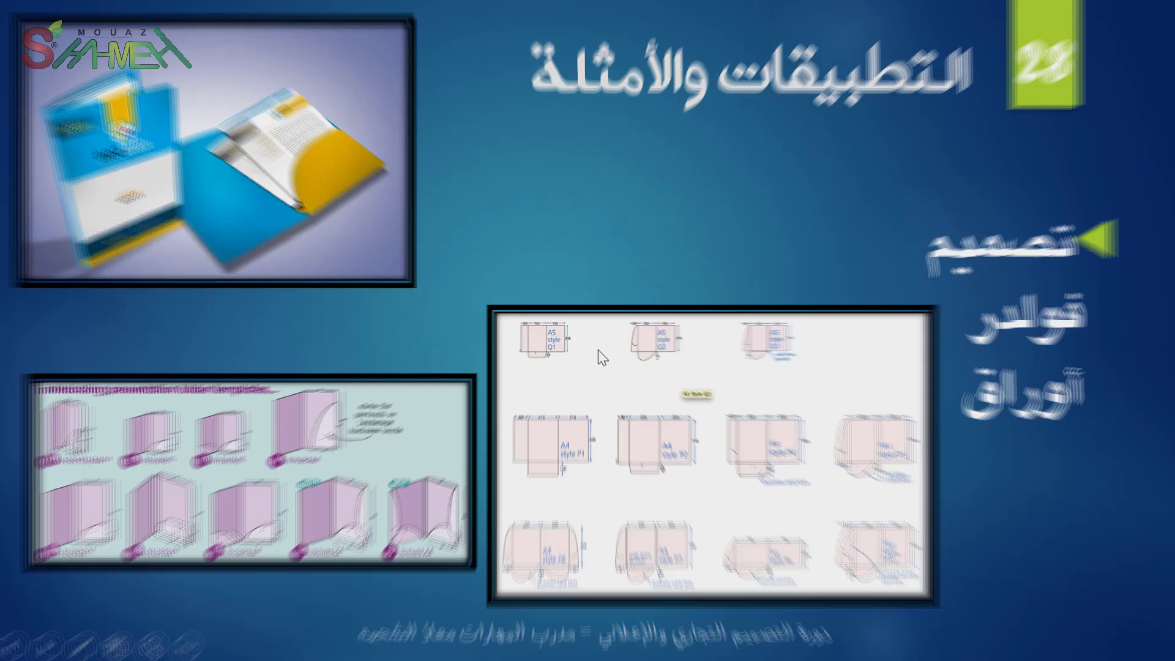